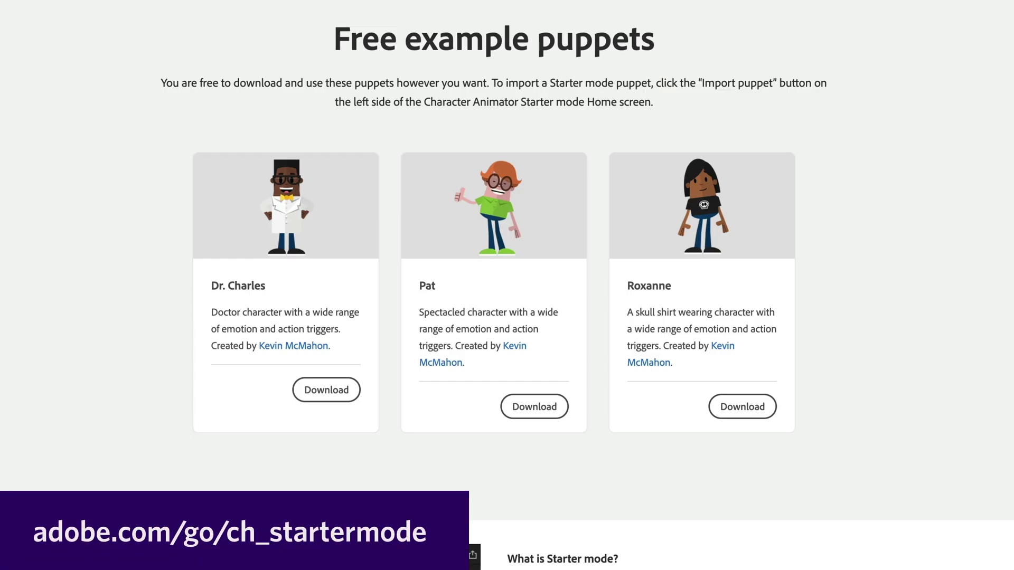
Scroll the Starter mode FAQ down to 'How do I join the Character Animator Beta?'.
{"action": "scroll", "coordinate": [507, 285], "scroll_direction": "down", "scroll_amount": 3}
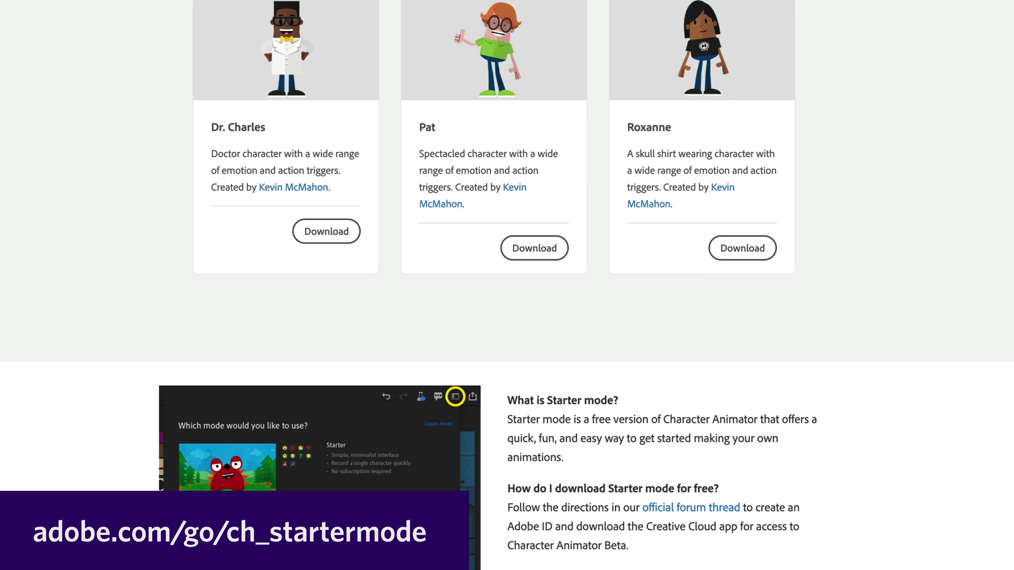
{"action": "scroll", "coordinate": [507, 285], "scroll_direction": "down", "scroll_amount": 7}
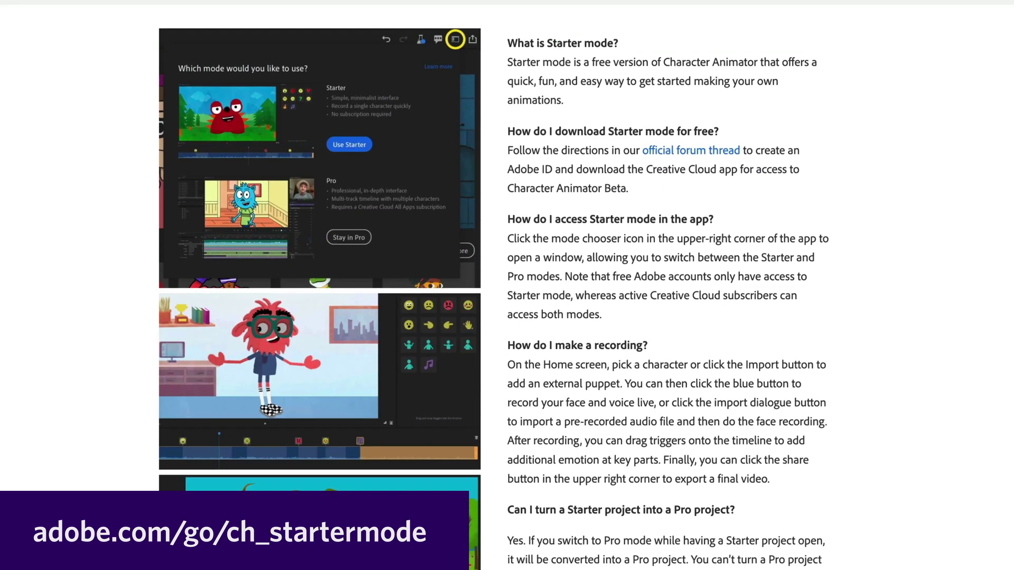
{"action": "scroll", "coordinate": [507, 285], "scroll_direction": "down", "scroll_amount": 6}
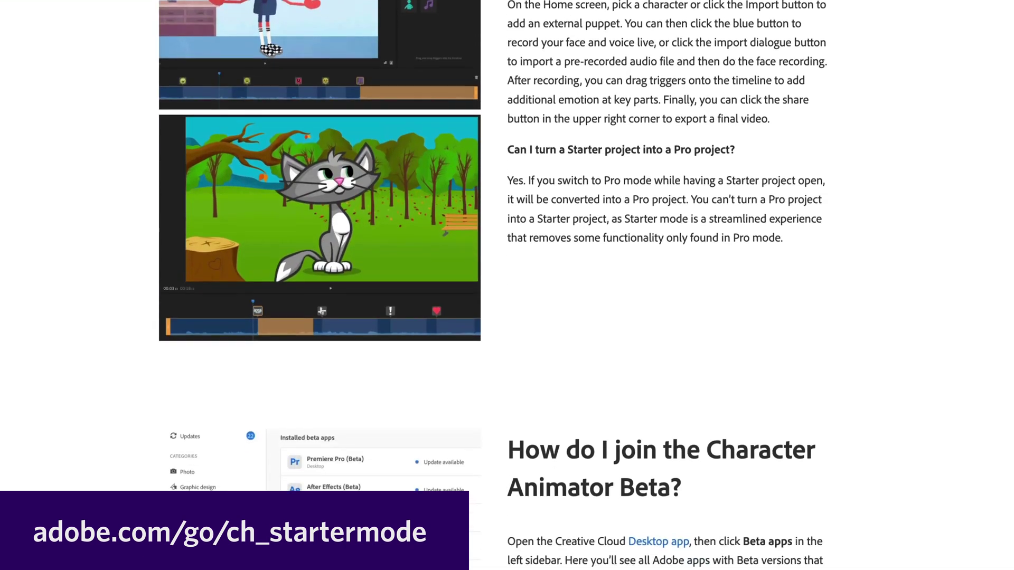
{"action": "scroll", "coordinate": [507, 285], "scroll_direction": "down", "scroll_amount": 5}
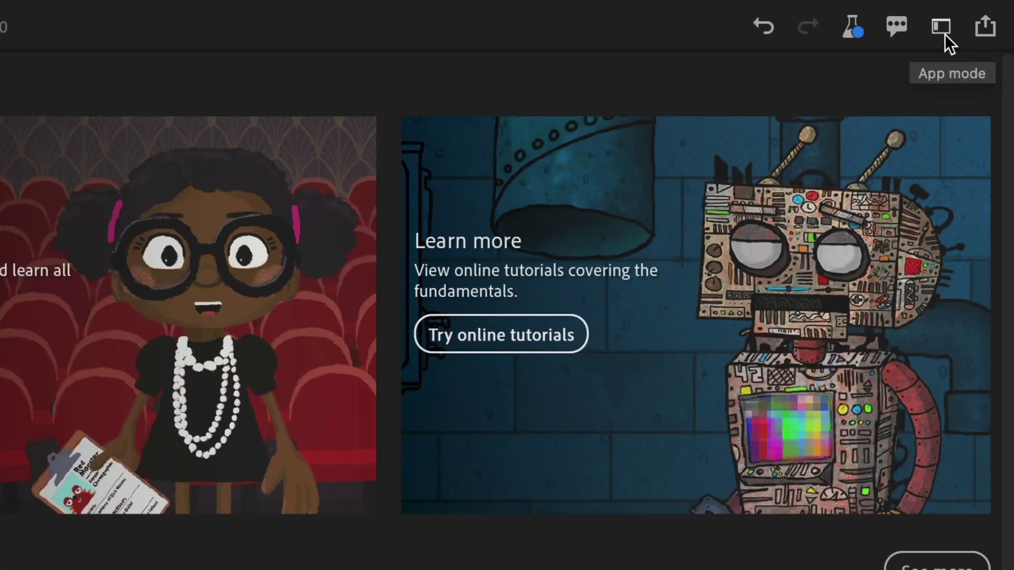
Open the App mode chooser from the top-right toolbar icon.
{"action": "left_click", "coordinate": [941, 28]}
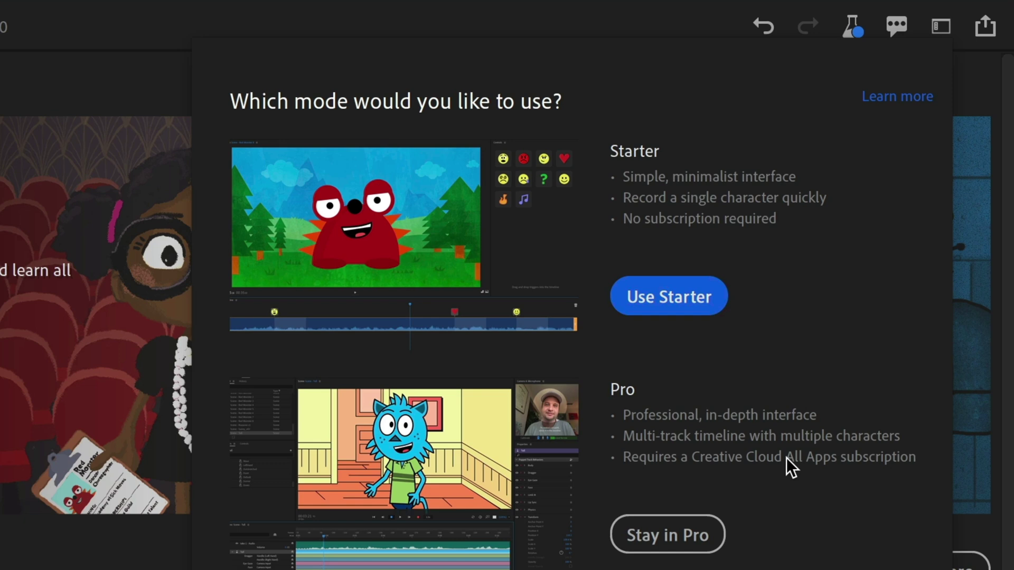
Choose Use Starter to put the app in Starter mode.
{"action": "left_click", "coordinate": [687, 296]}
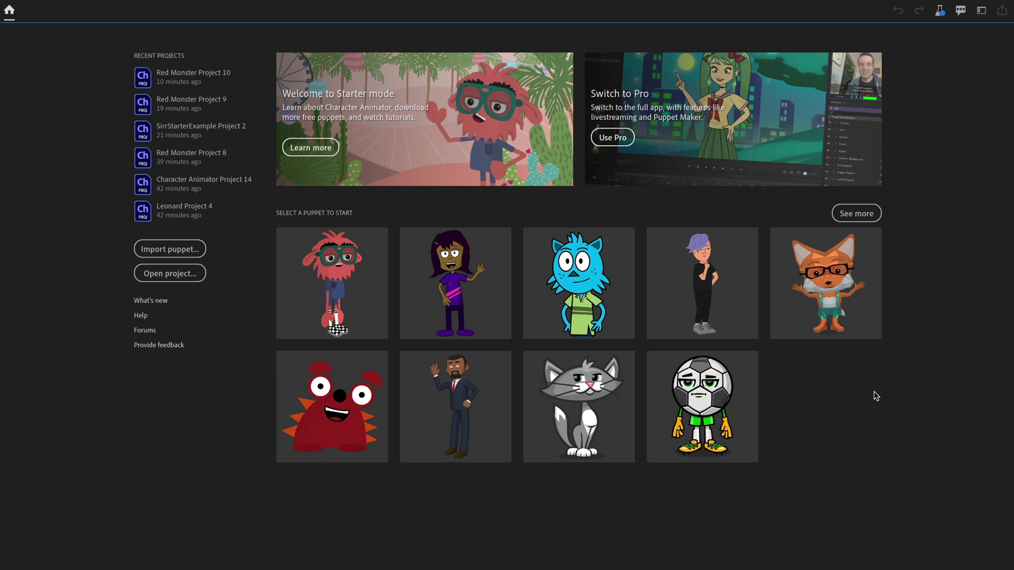
Start a new project from the Leonard puppet on the Starter home screen.
{"action": "left_click", "coordinate": [357, 258]}
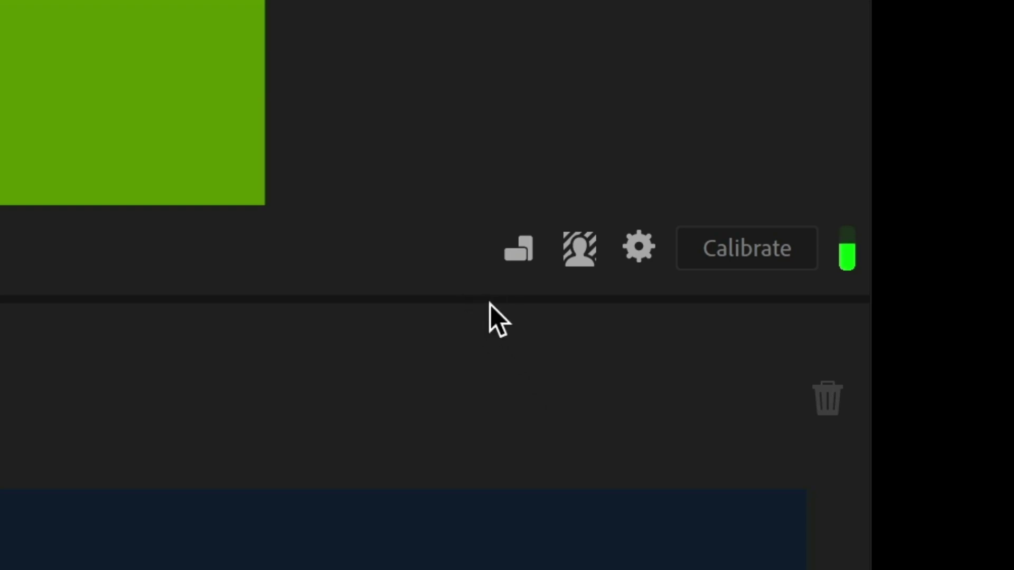
Set a square frame aspect ratio and try the Indoors background.
{"action": "left_click", "coordinate": [525, 258]}
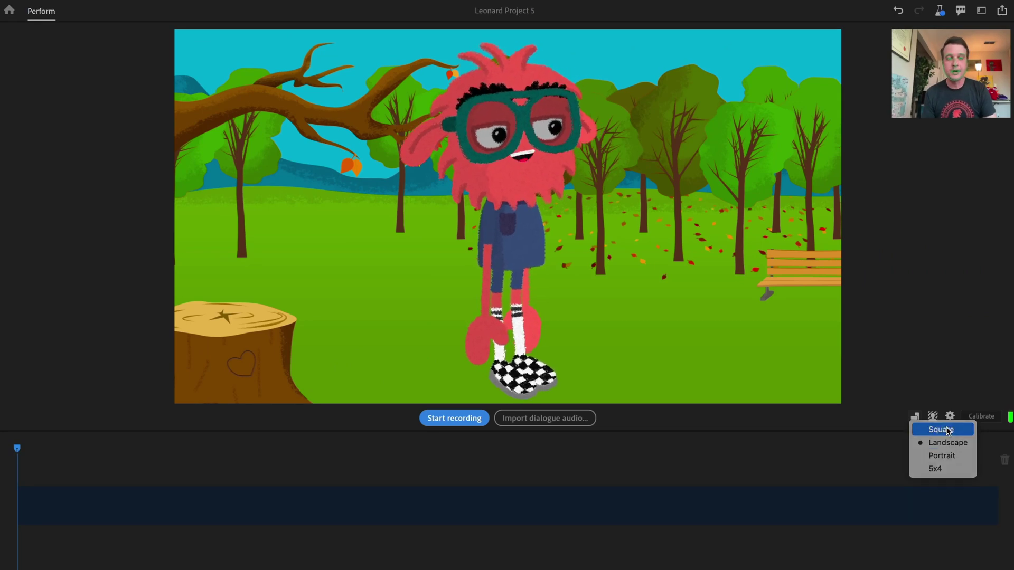
{"action": "left_click", "coordinate": [941, 429]}
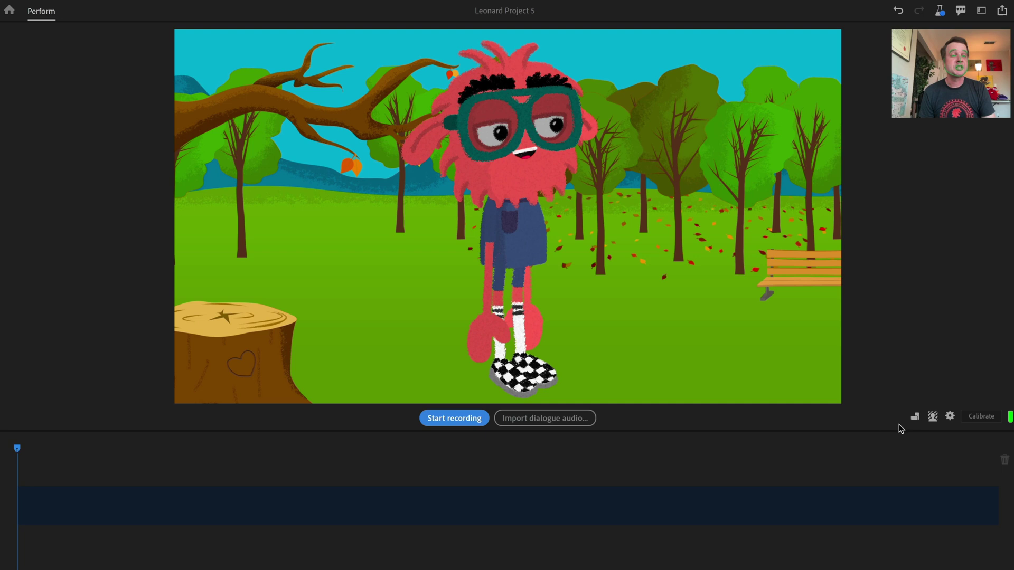
{"action": "left_click", "coordinate": [933, 418]}
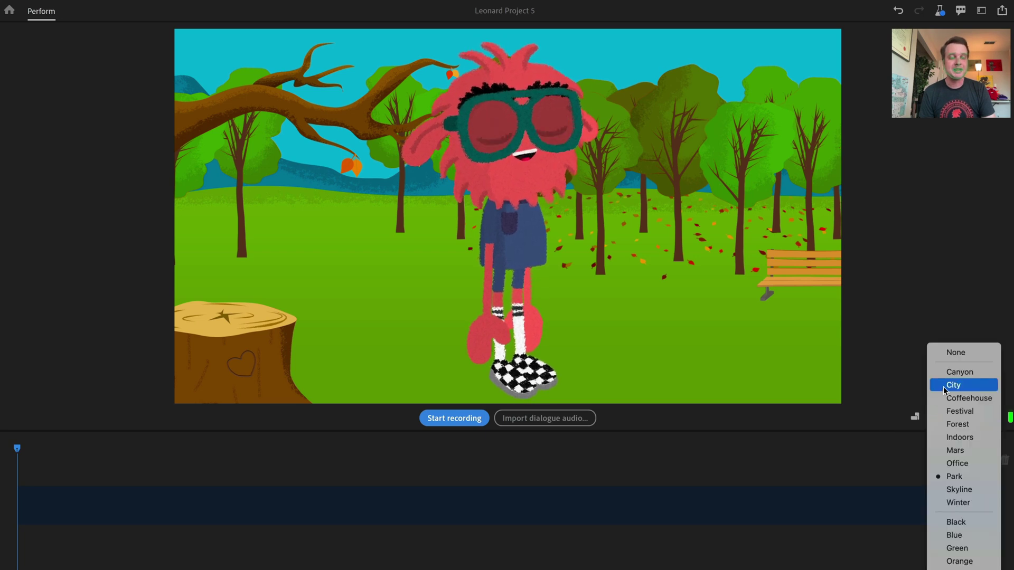
{"action": "left_click", "coordinate": [954, 437]}
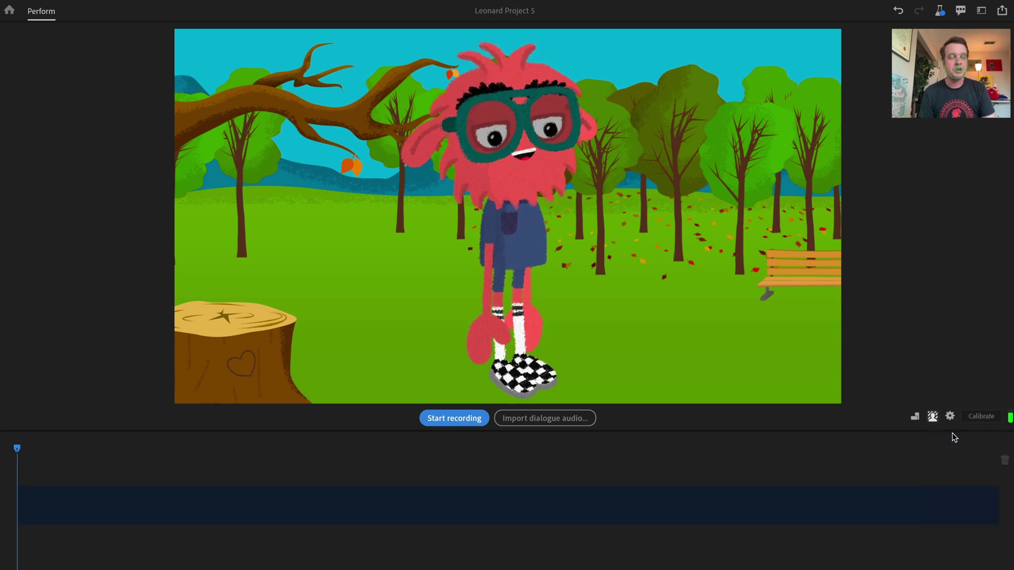
Try the Coffeehouse and solid Green backgrounds, settling on Festival.
{"action": "left_click", "coordinate": [935, 417]}
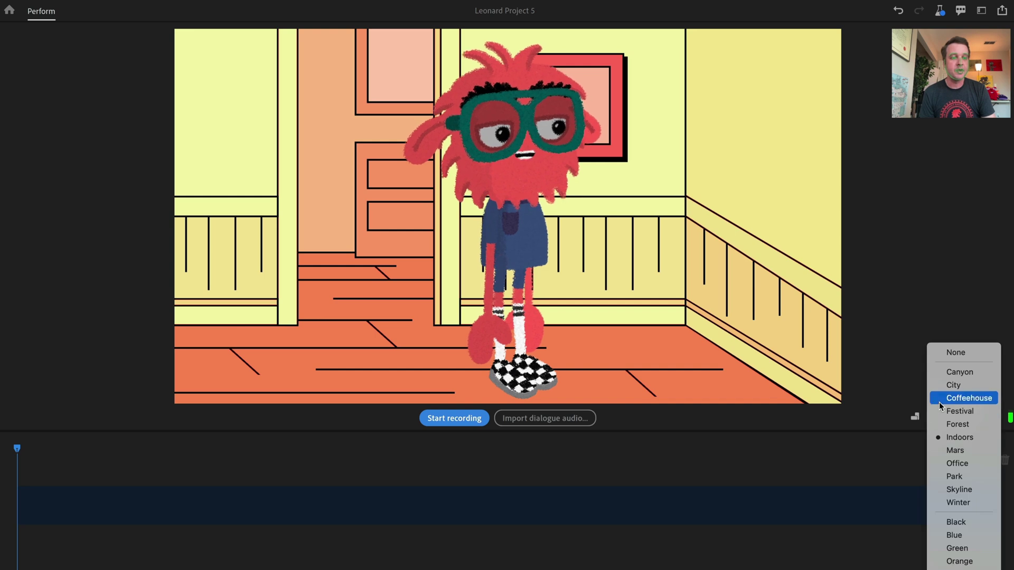
{"action": "left_click", "coordinate": [944, 397]}
{"action": "left_click", "coordinate": [932, 417]}
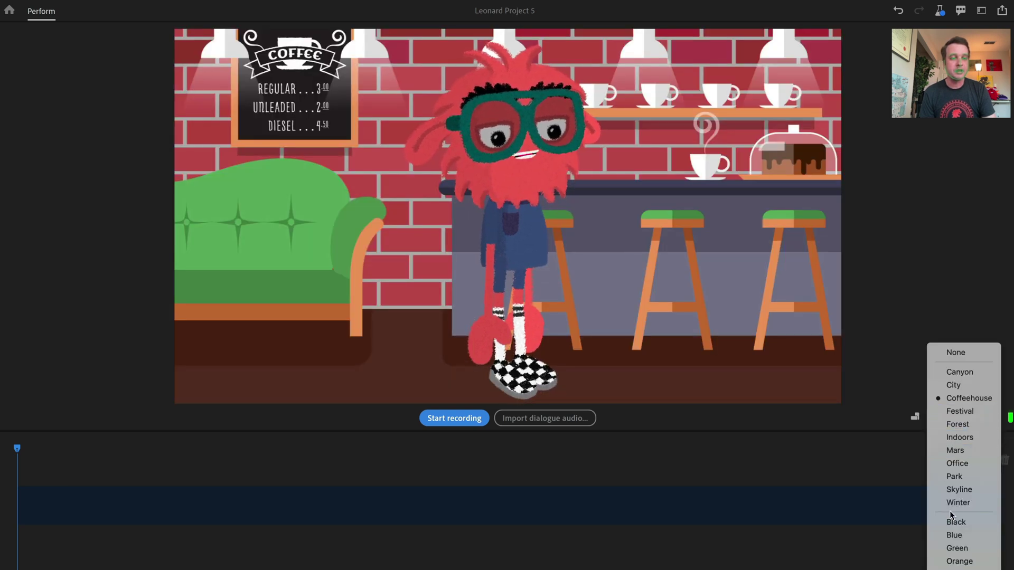
{"action": "left_click", "coordinate": [957, 549]}
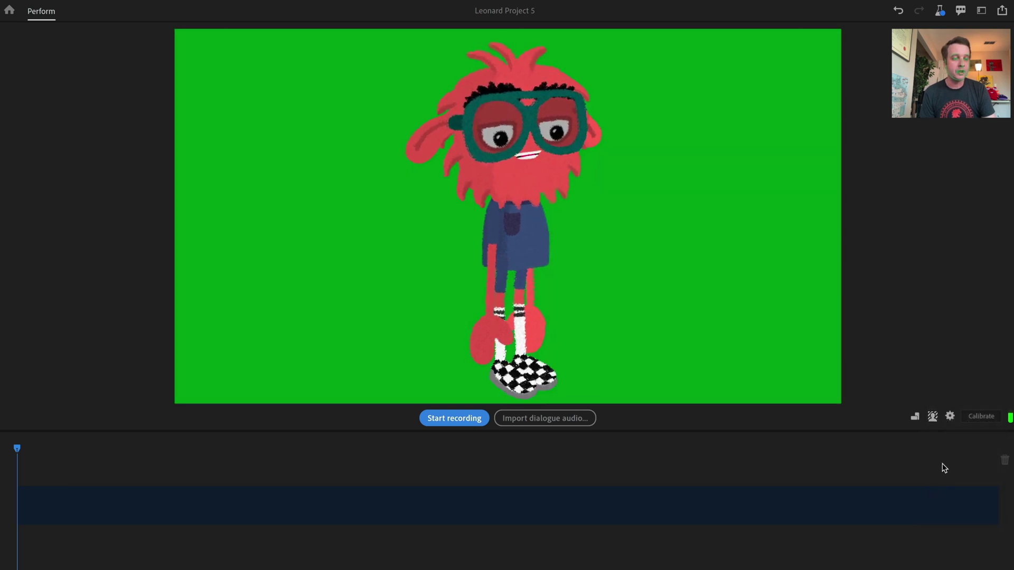
{"action": "left_click", "coordinate": [933, 417]}
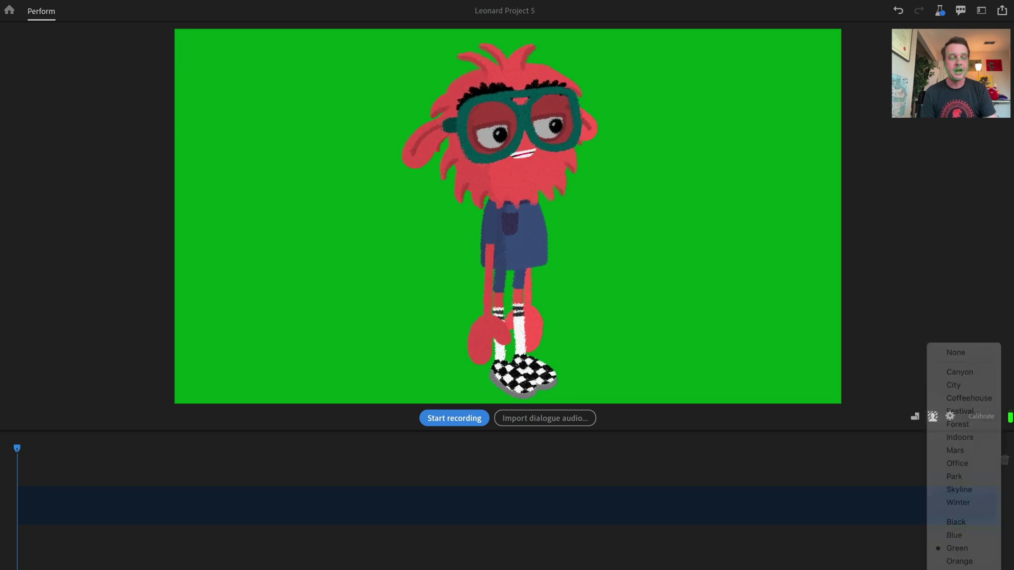
{"action": "left_click", "coordinate": [959, 569]}
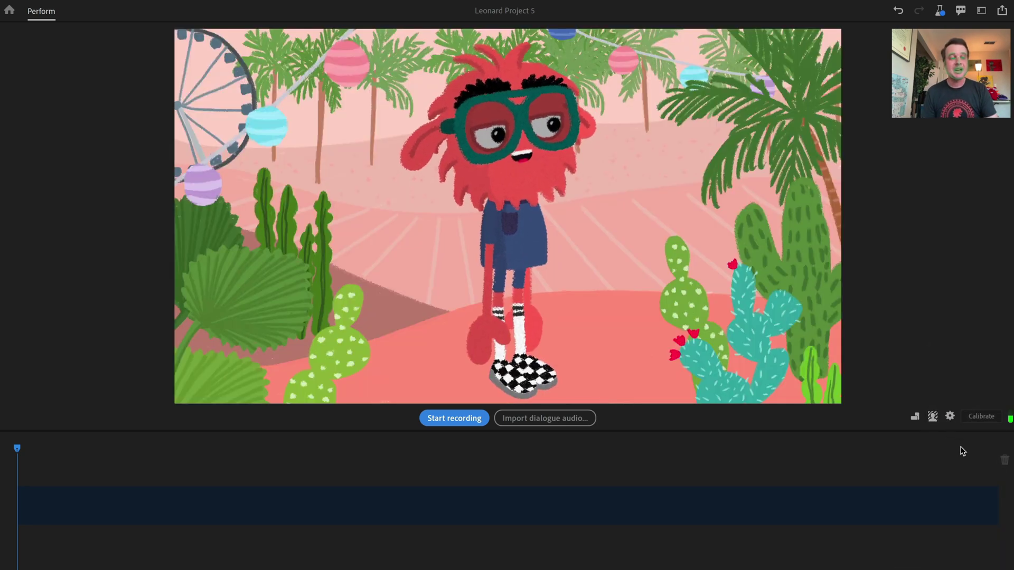
Check the camera input settings, then calibrate face tracking to the neutral resting pose.
{"action": "left_click", "coordinate": [950, 417]}
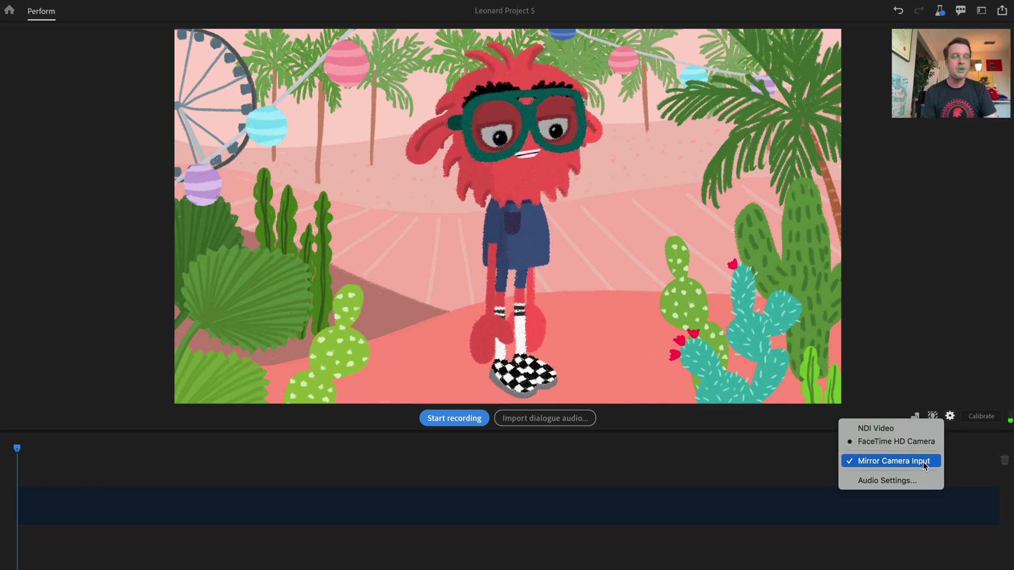
{"action": "left_click", "coordinate": [976, 393]}
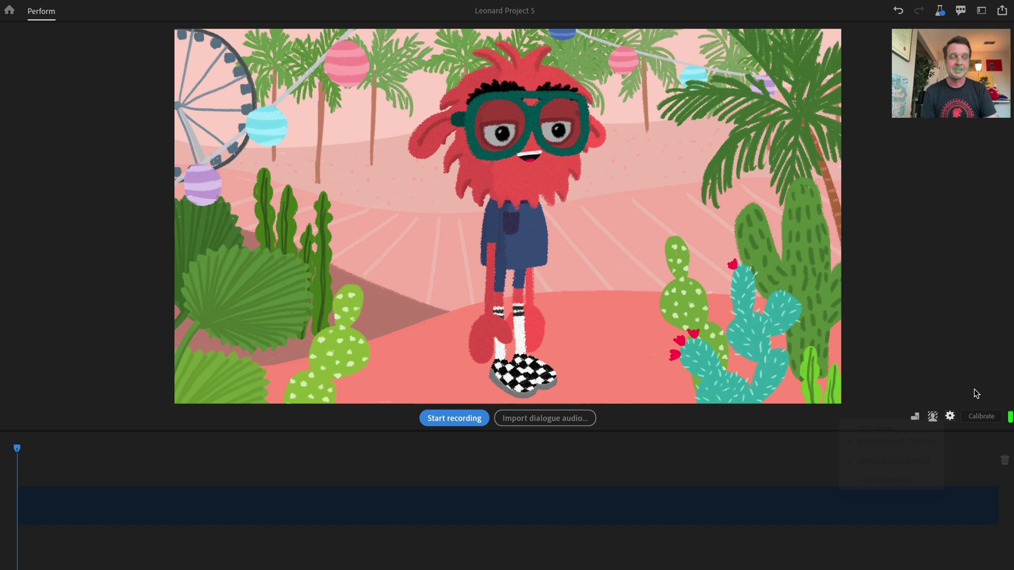
{"action": "left_click", "coordinate": [978, 416]}
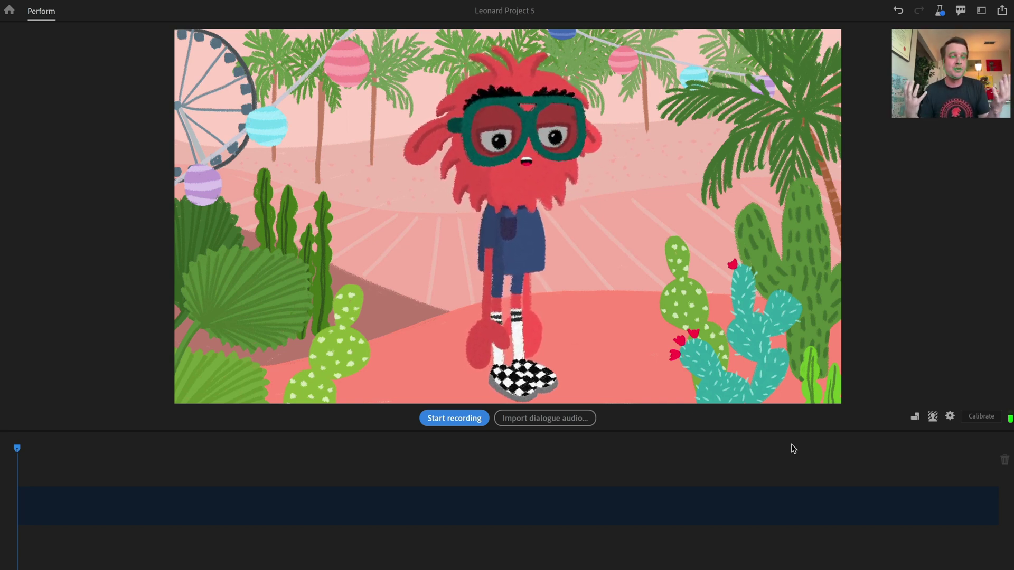
Start a live recording take of Leonard performing in the Festival scene.
{"action": "left_click", "coordinate": [470, 419]}
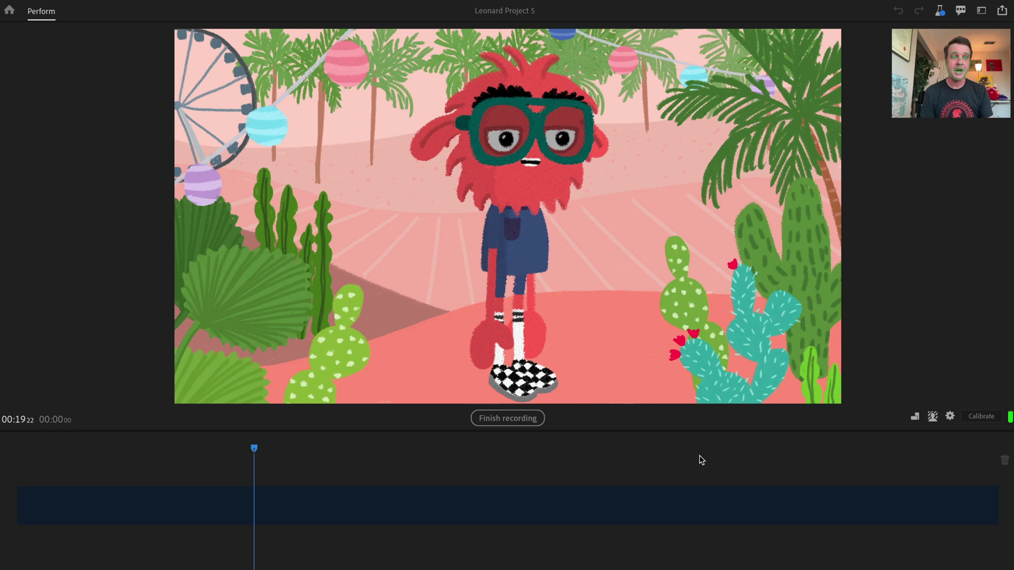
Stop the take, review it, and trim both ends of the roughly 21-second clip.
{"action": "left_click", "coordinate": [507, 419]}
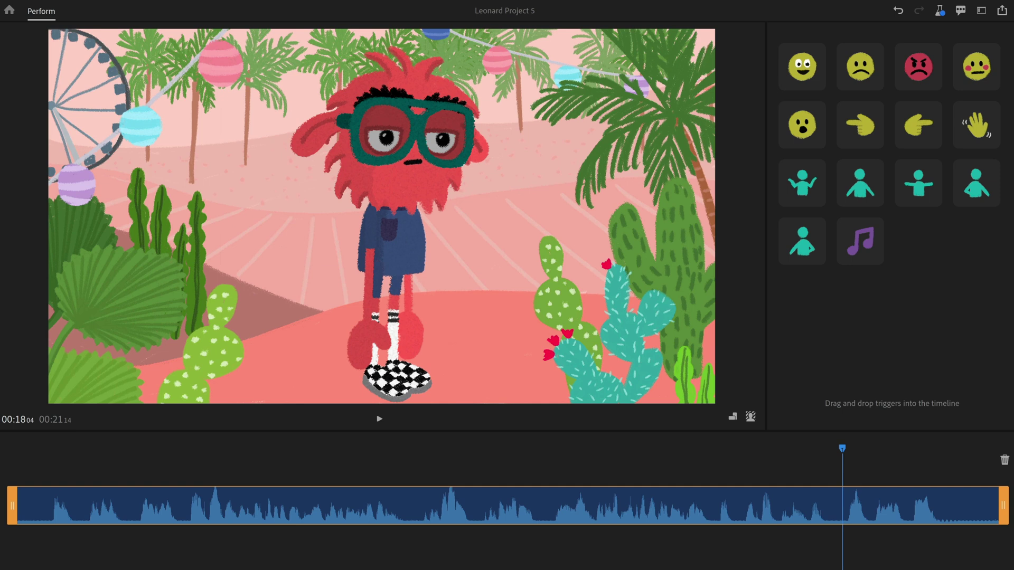
{"action": "left_click_drag", "start_coordinate": [842, 455], "coordinate": [445, 492]}
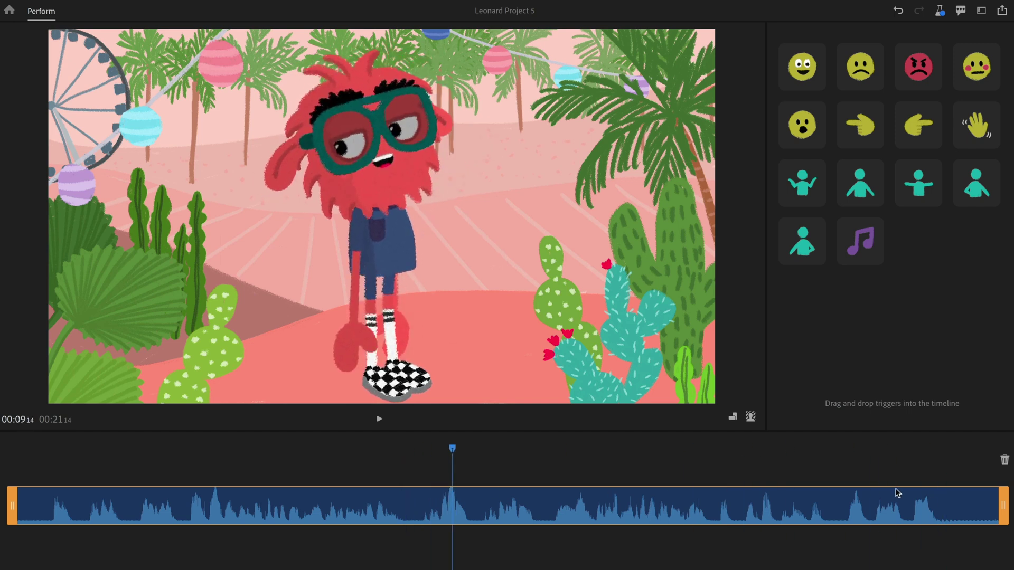
{"action": "left_click_drag", "start_coordinate": [1001, 505], "coordinate": [945, 505]}
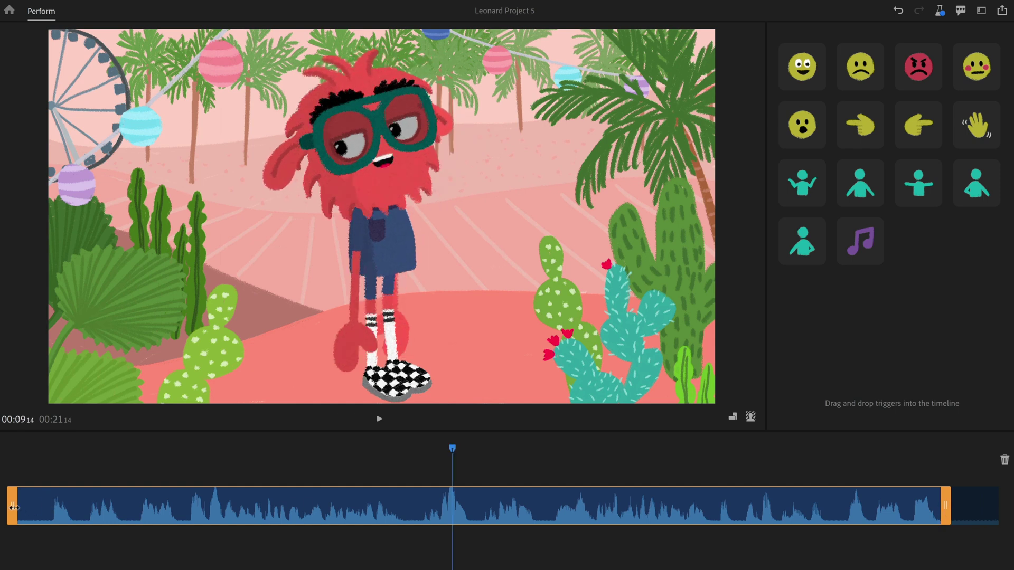
{"action": "left_click_drag", "start_coordinate": [14, 508], "coordinate": [40, 506]}
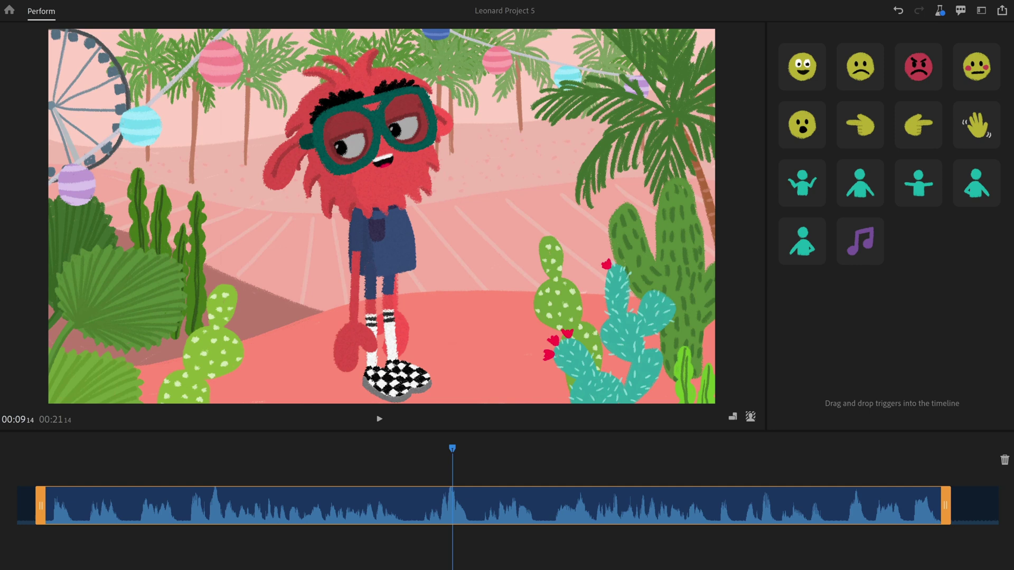
{"action": "left_click_drag", "start_coordinate": [452, 449], "coordinate": [503, 449]}
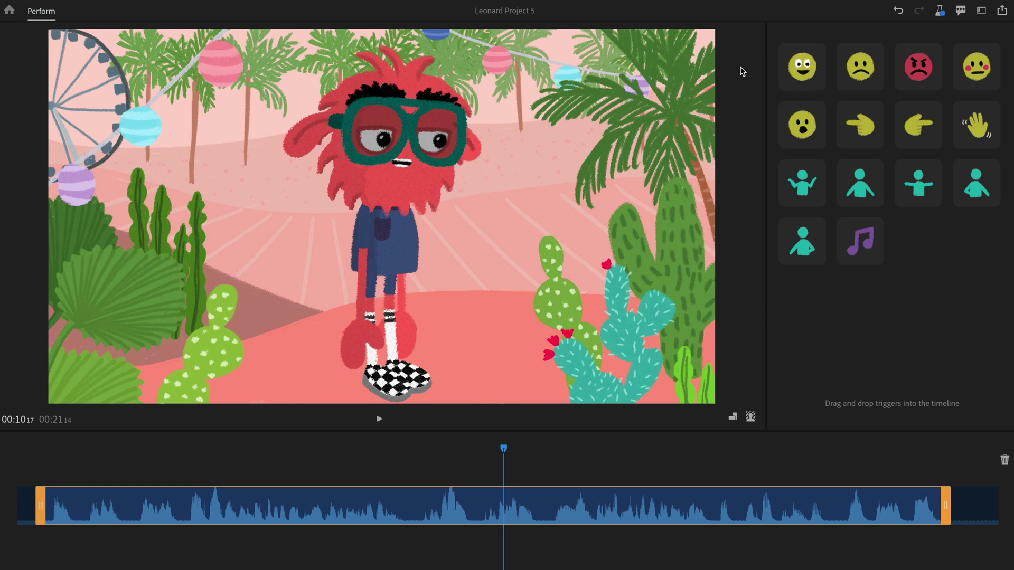
{"action": "left_click", "coordinate": [803, 68]}
{"action": "left_click", "coordinate": [863, 74]}
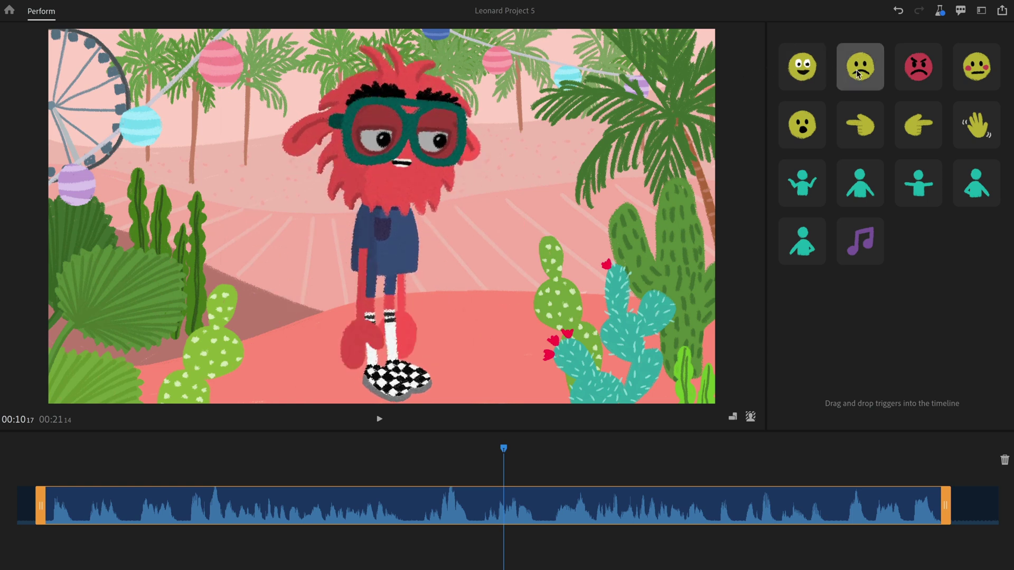
{"action": "left_click", "coordinate": [919, 82]}
{"action": "left_click", "coordinate": [981, 83]}
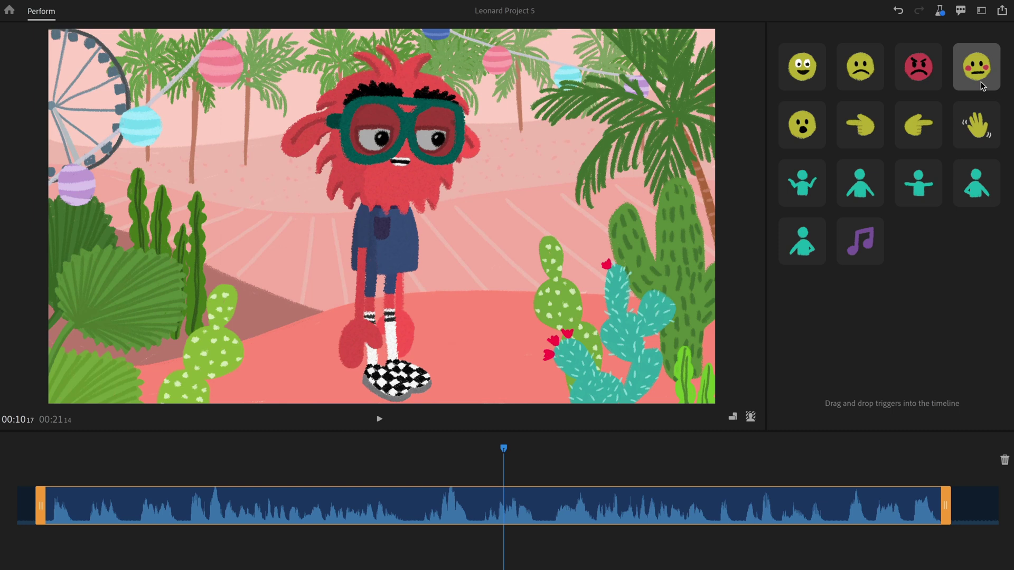
{"action": "left_click", "coordinate": [976, 125]}
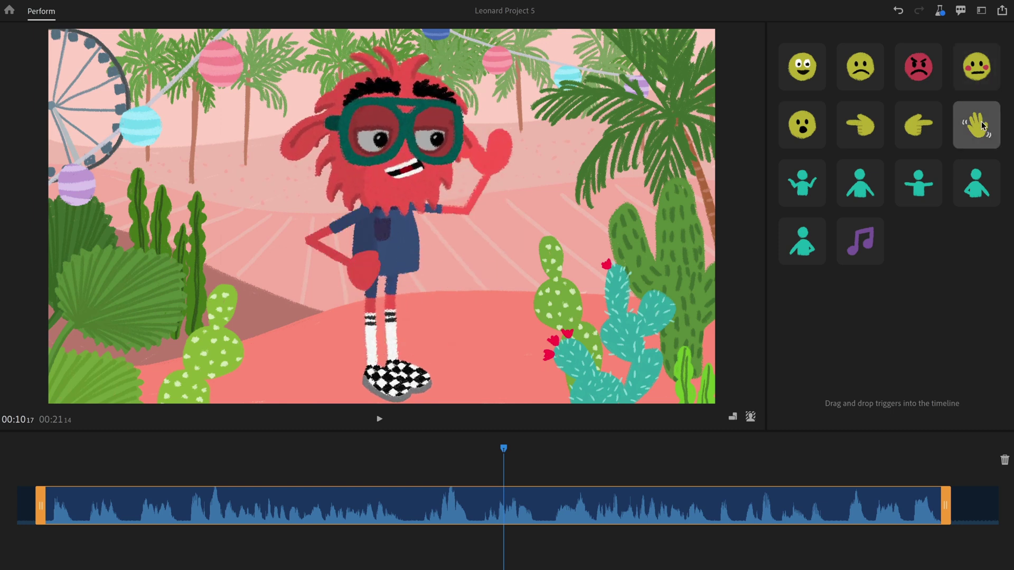
{"action": "left_click", "coordinate": [915, 127]}
{"action": "left_click", "coordinate": [841, 128]}
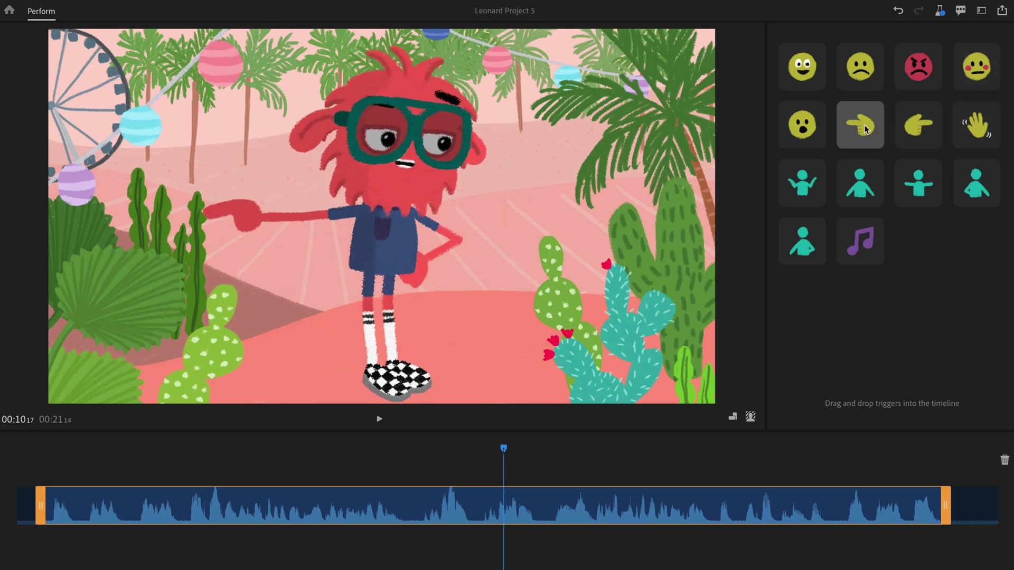
{"action": "left_click", "coordinate": [796, 129]}
{"action": "left_click", "coordinate": [804, 184]}
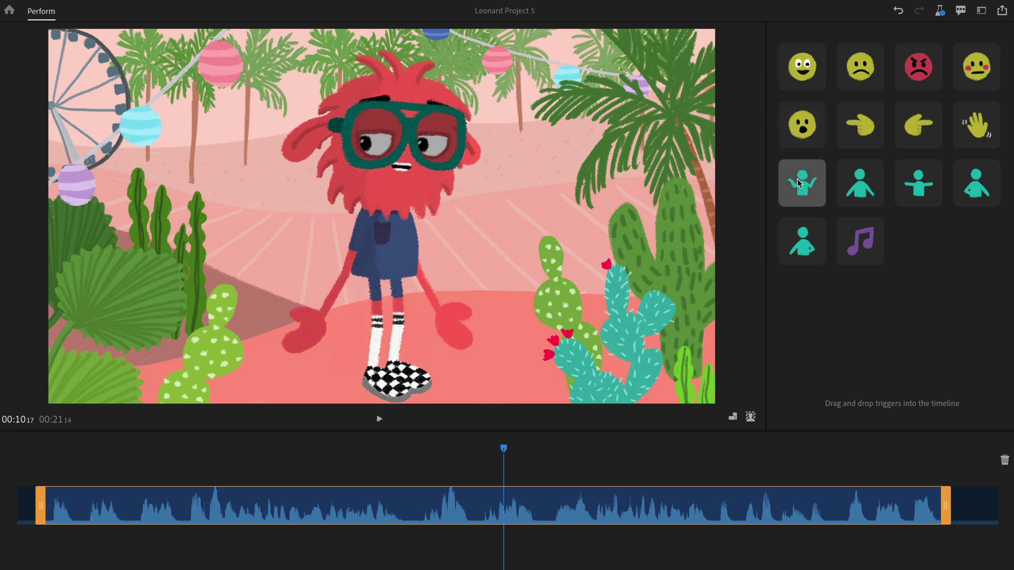
{"action": "left_click", "coordinate": [865, 187]}
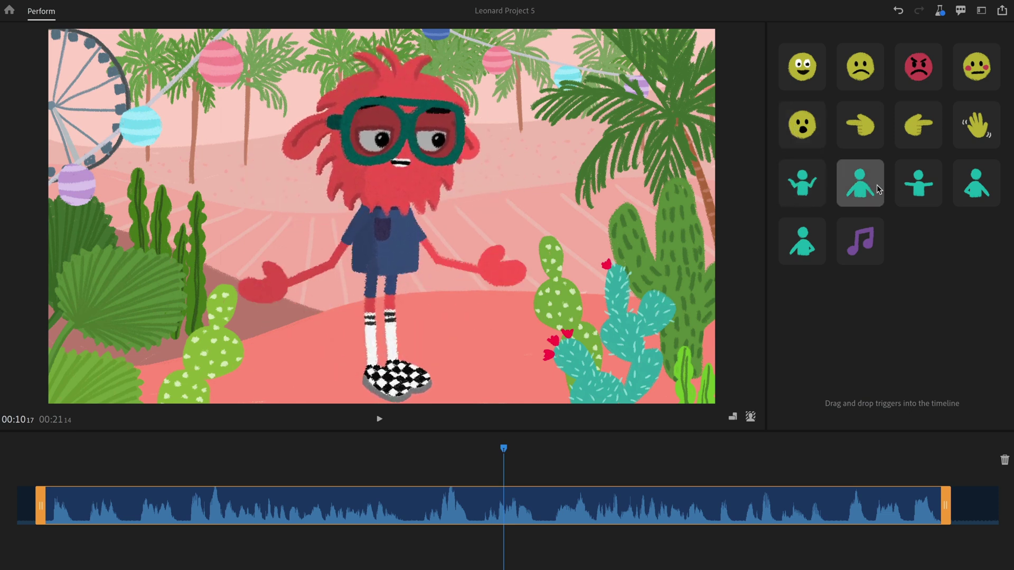
{"action": "left_click", "coordinate": [914, 196]}
{"action": "left_click", "coordinate": [974, 186]}
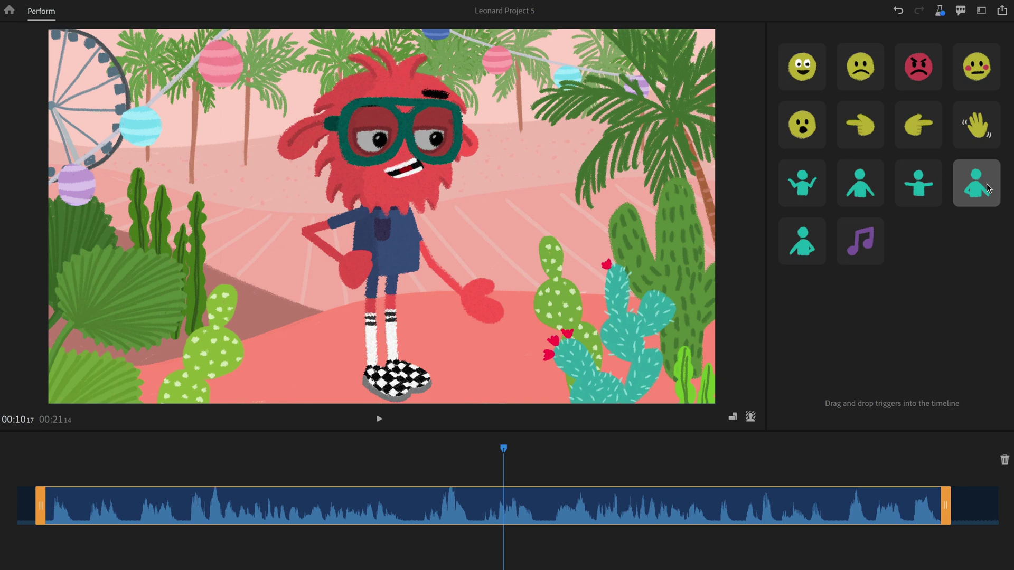
{"action": "left_click", "coordinate": [806, 231]}
{"action": "left_click", "coordinate": [857, 244]}
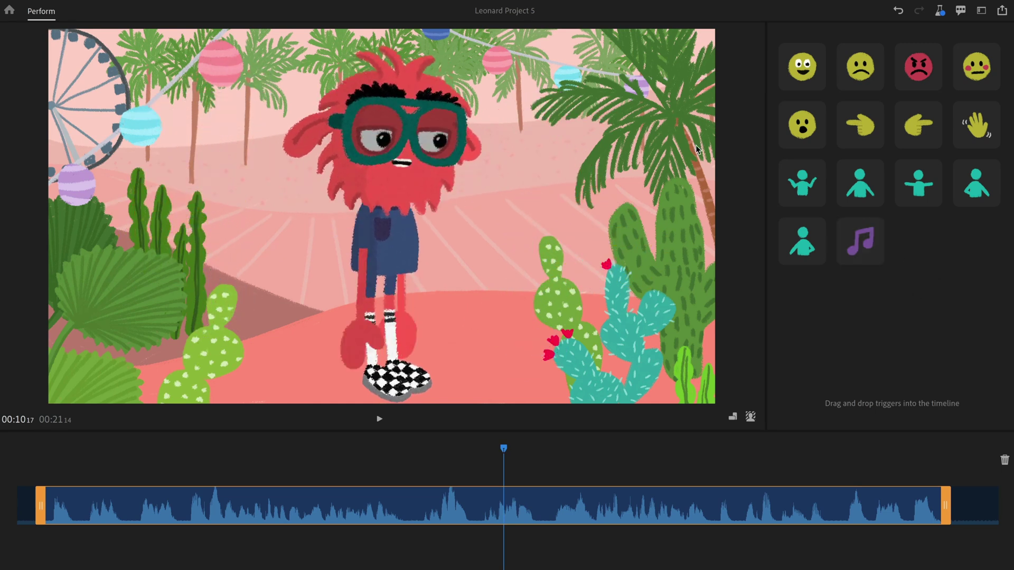
Add a happy-face trigger mid-take, adjusting its span to a few seconds.
{"action": "left_click", "coordinate": [789, 69]}
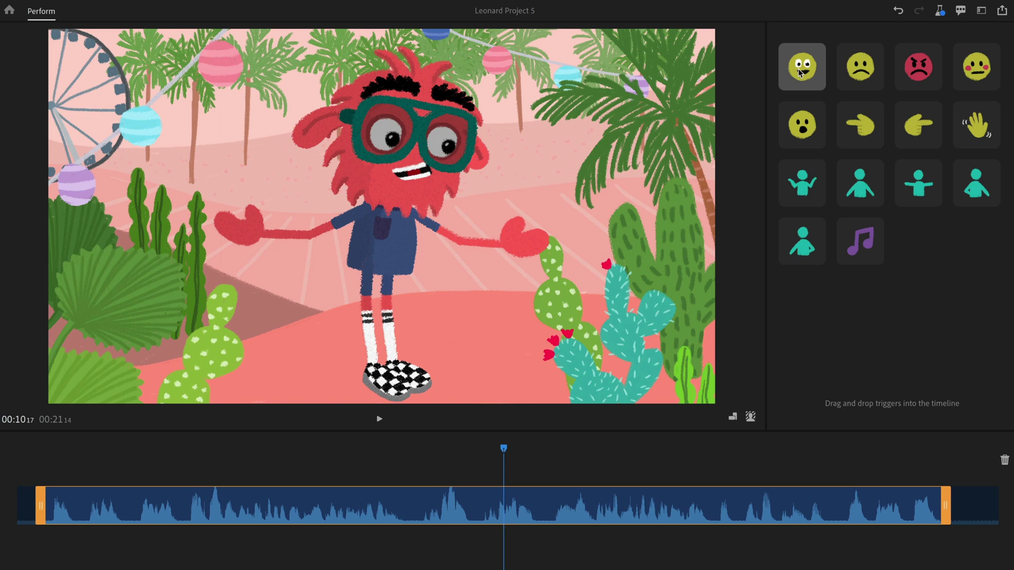
{"action": "left_click_drag", "start_coordinate": [801, 71], "coordinate": [482, 472]}
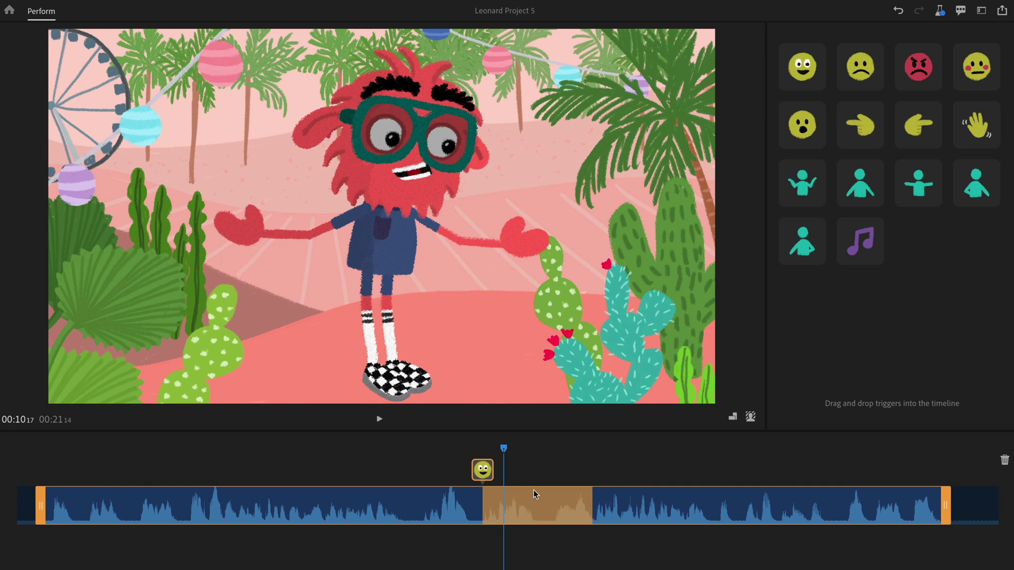
{"action": "left_click_drag", "start_coordinate": [590, 505], "coordinate": [549, 504]}
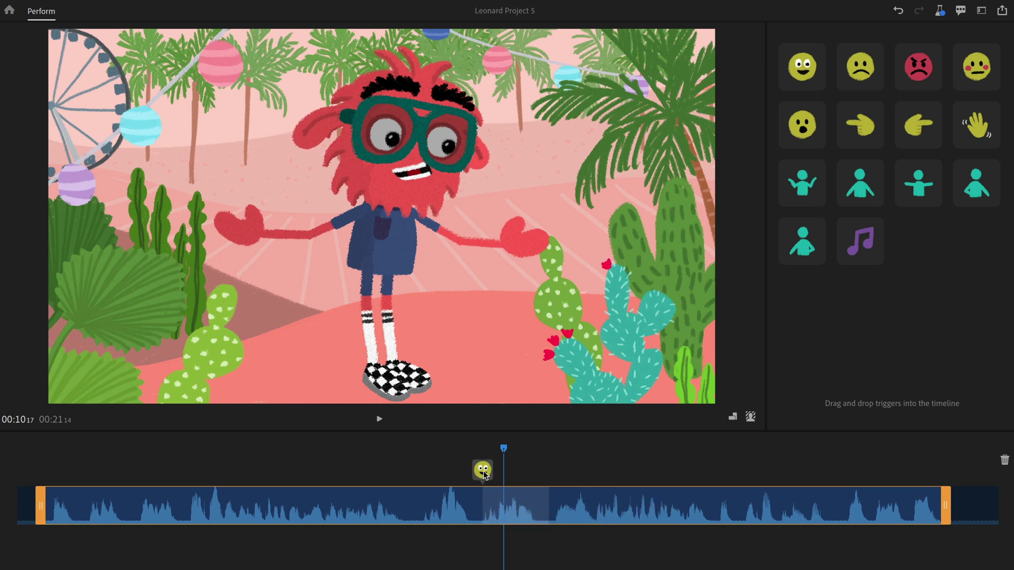
{"action": "mouse_move", "coordinate": [483, 470]}
{"action": "left_mouse_down"}
{"action": "mouse_move", "coordinate": [725, 476]}
{"action": "mouse_move", "coordinate": [464, 483]}
{"action": "mouse_move", "coordinate": [436, 499]}
{"action": "mouse_move", "coordinate": [538, 497]}
{"action": "left_mouse_up"}
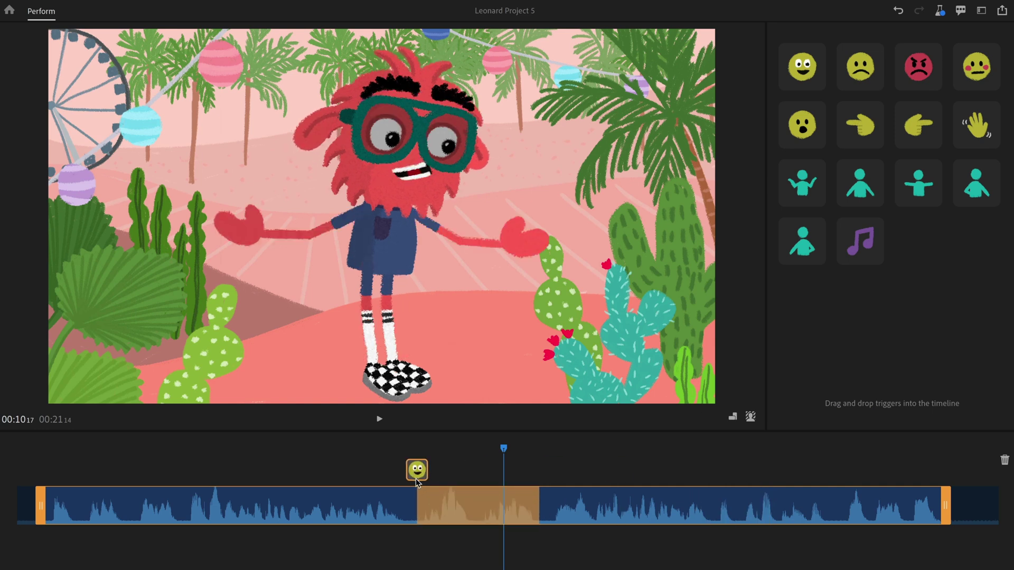
{"action": "left_click_drag", "start_coordinate": [417, 471], "coordinate": [415, 471]}
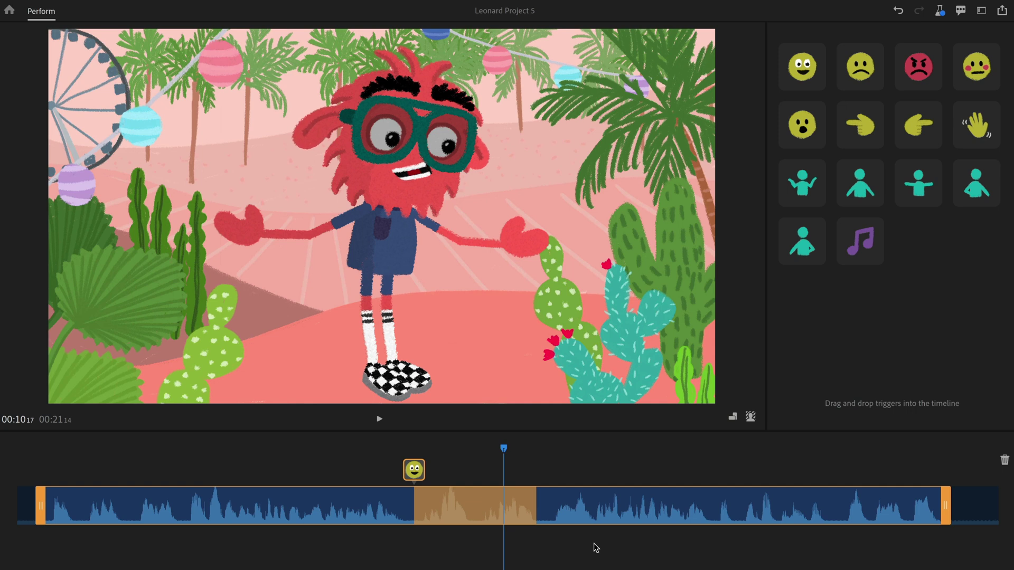
{"action": "left_click_drag", "start_coordinate": [499, 449], "coordinate": [53, 478]}
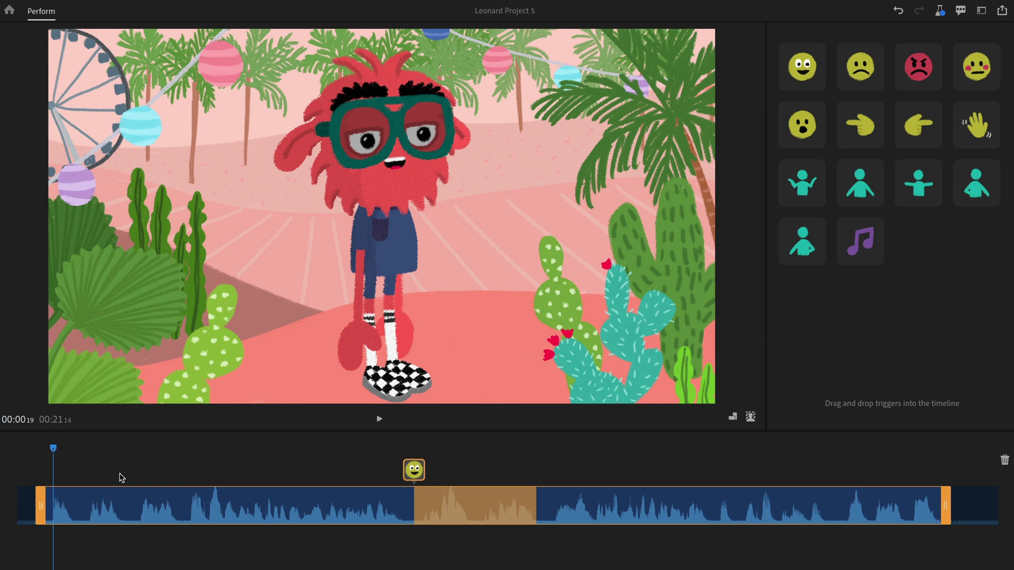
Add a shortened wave trigger at the start of the timeline.
{"action": "left_click", "coordinate": [998, 123]}
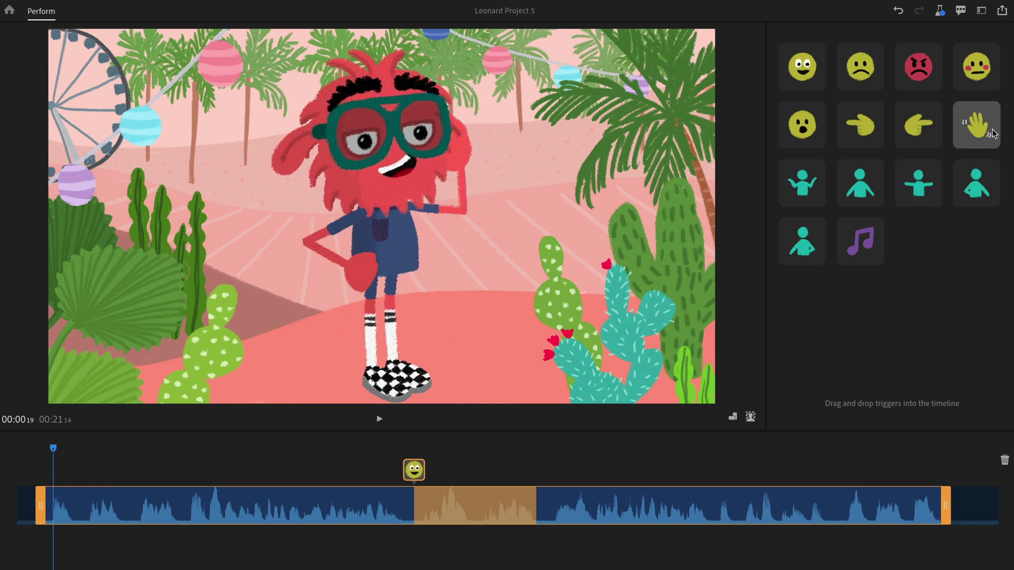
{"action": "mouse_move", "coordinate": [978, 132]}
{"action": "left_mouse_down"}
{"action": "mouse_move", "coordinate": [215, 430]}
{"action": "mouse_move", "coordinate": [53, 477]}
{"action": "left_mouse_up"}
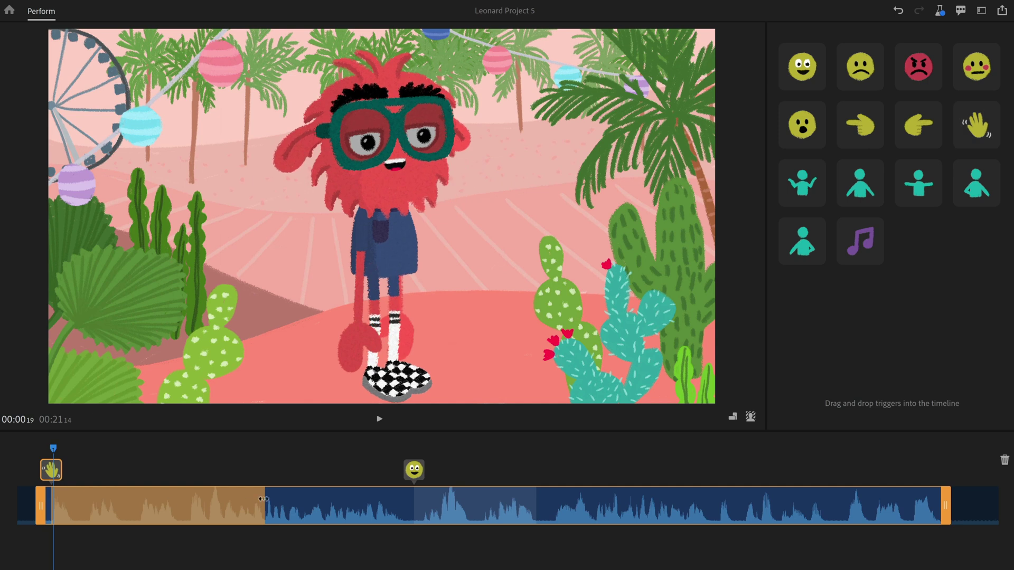
{"action": "left_click_drag", "start_coordinate": [263, 499], "coordinate": [128, 501]}
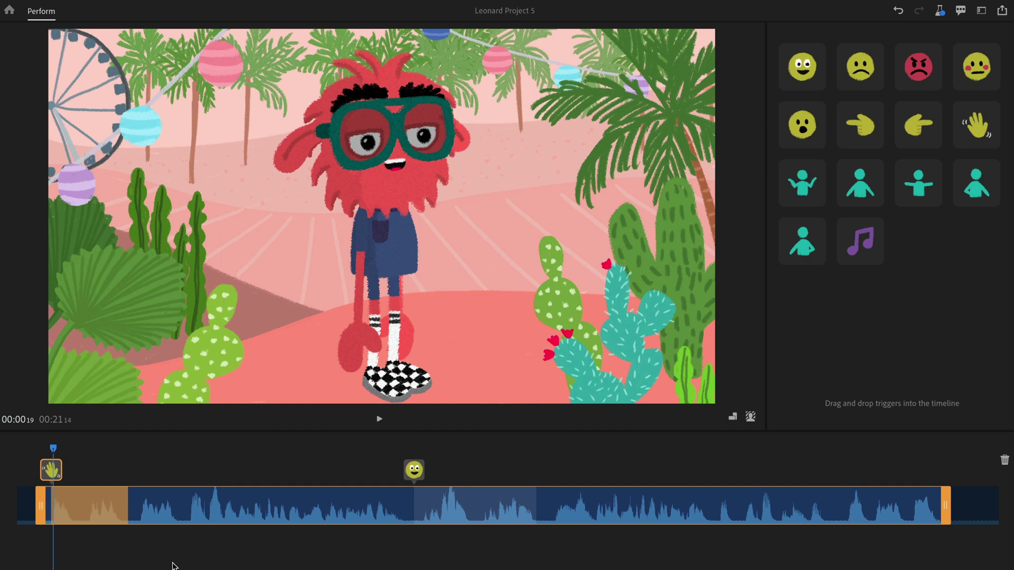
Add a shrug body trigger around four seconds, followed by a blush-face trigger.
{"action": "left_click_drag", "start_coordinate": [53, 449], "coordinate": [195, 454]}
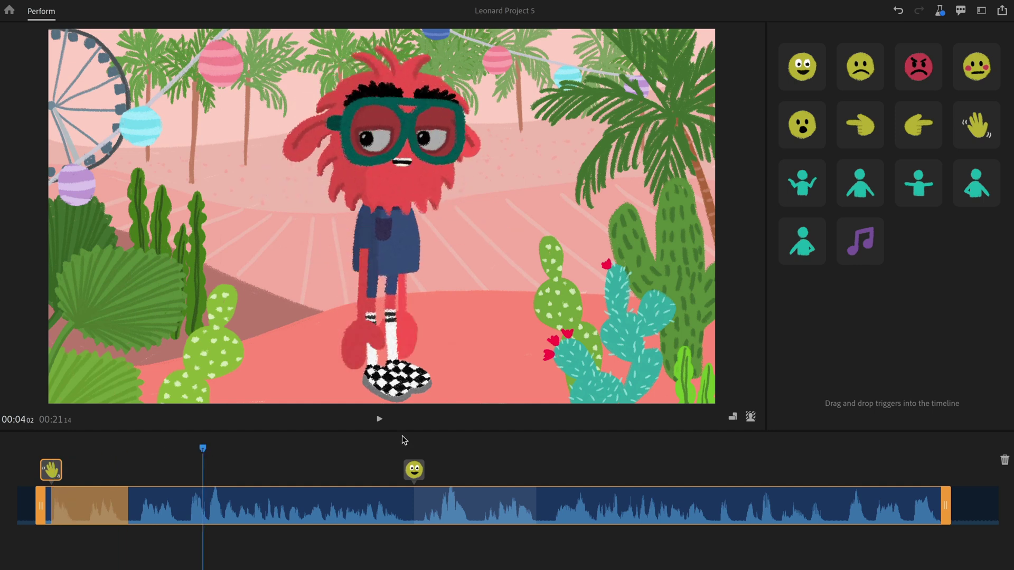
{"action": "mouse_move", "coordinate": [801, 183]}
{"action": "left_mouse_down"}
{"action": "mouse_move", "coordinate": [170, 459]}
{"action": "mouse_move", "coordinate": [174, 467]}
{"action": "left_mouse_up"}
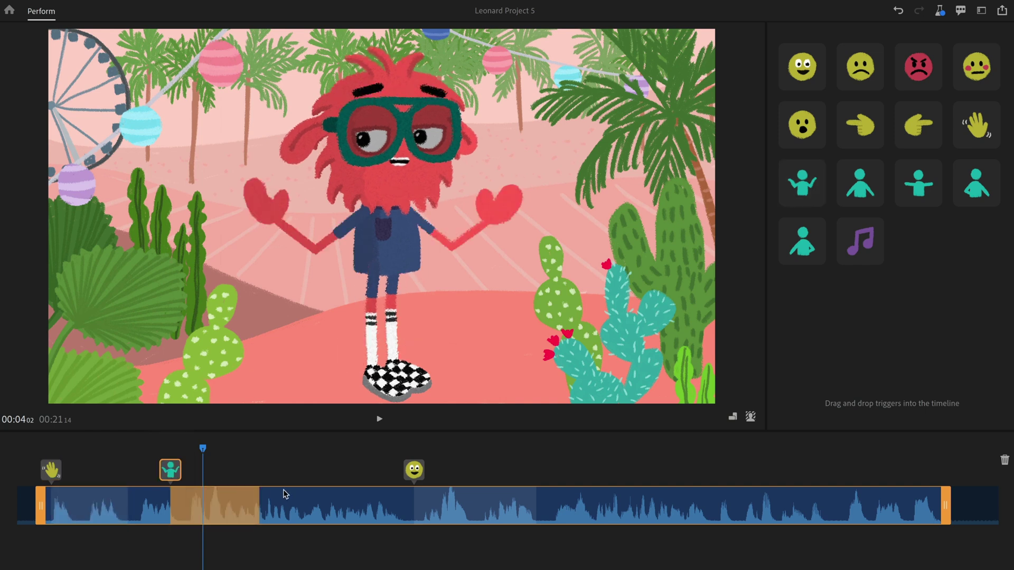
{"action": "mouse_move", "coordinate": [958, 89]}
{"action": "left_mouse_down"}
{"action": "mouse_move", "coordinate": [285, 473]}
{"action": "mouse_move", "coordinate": [289, 482]}
{"action": "left_mouse_up"}
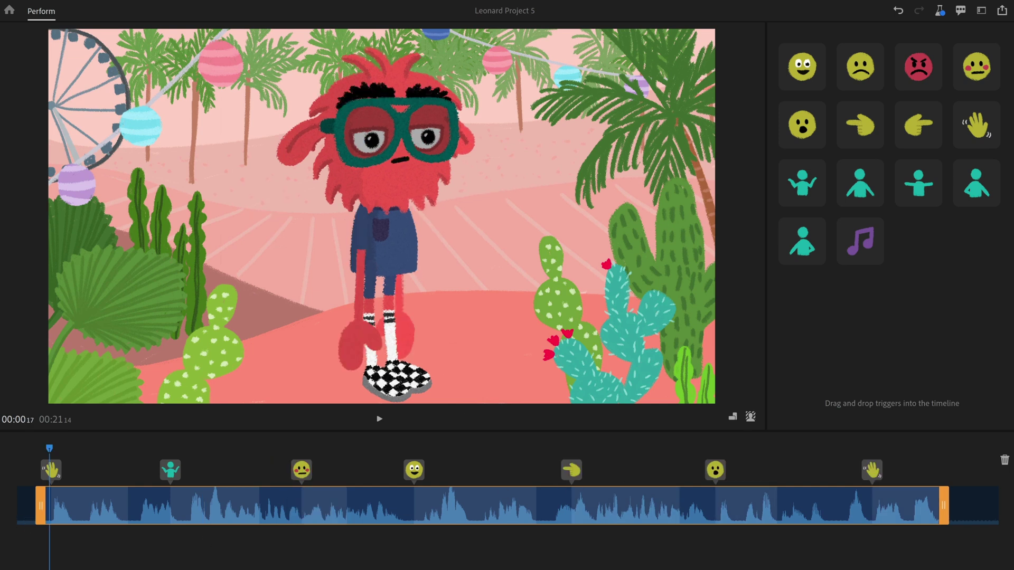
{"action": "left_click", "coordinate": [571, 473]}
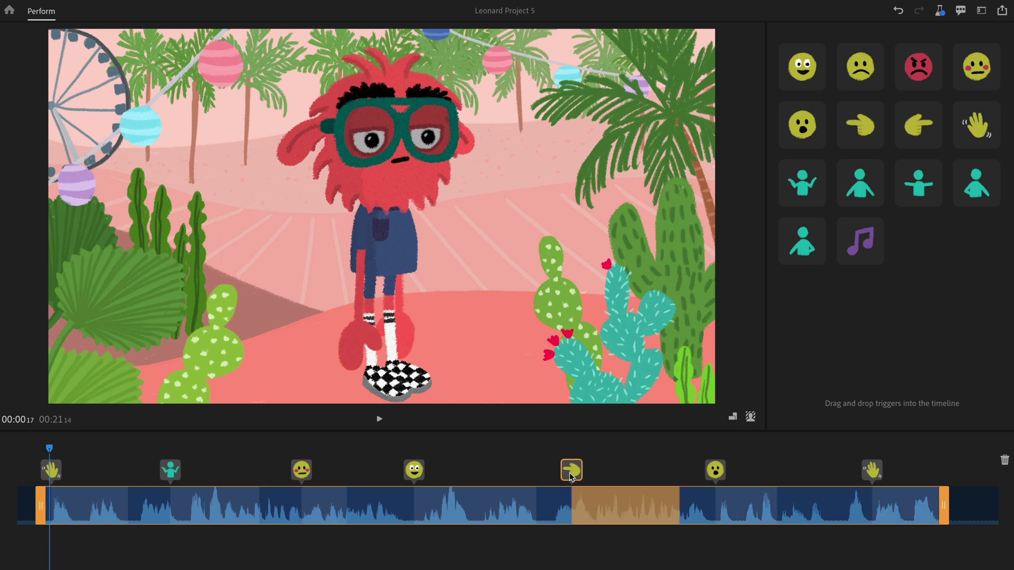
{"action": "key", "text": "Delete"}
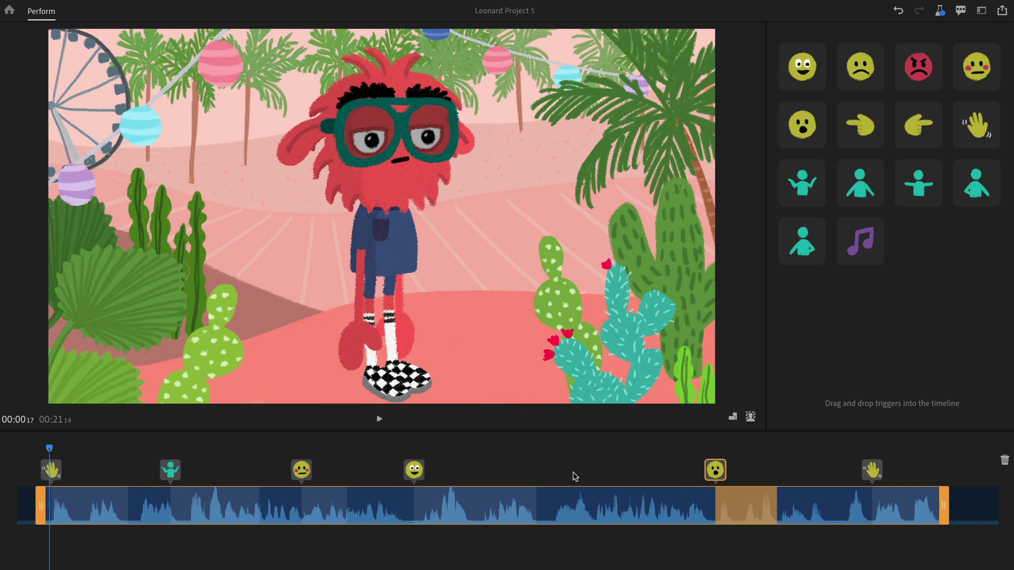
{"action": "left_click", "coordinate": [899, 12]}
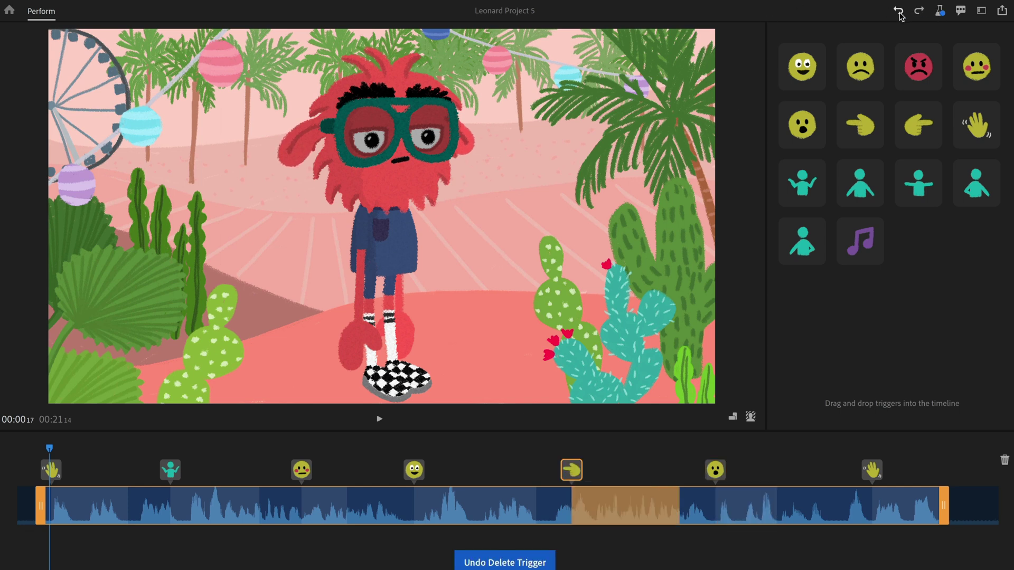
{"action": "left_click", "coordinate": [808, 451]}
{"action": "left_click_drag", "start_coordinate": [807, 449], "coordinate": [42, 472]}
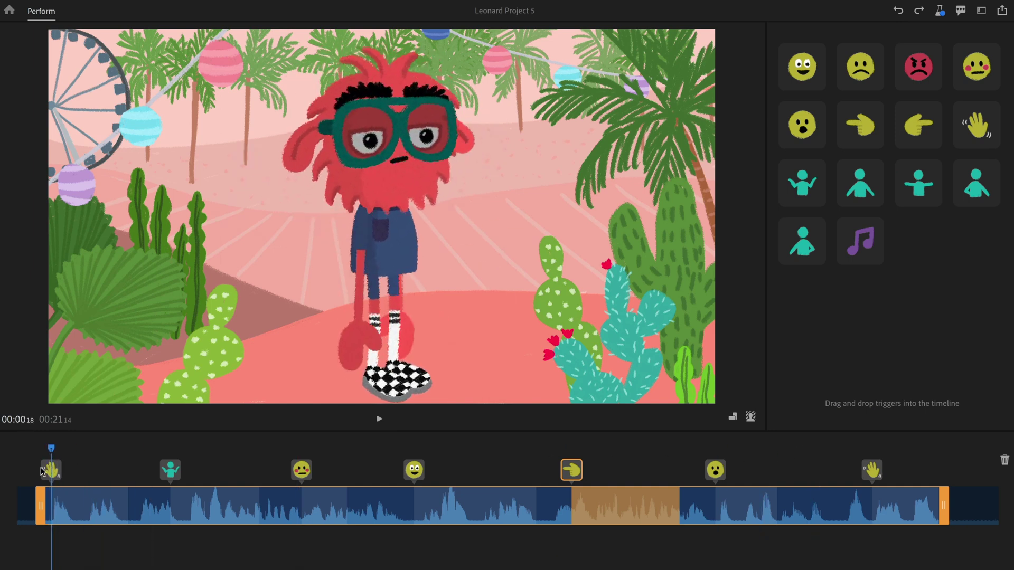
{"action": "left_click", "coordinate": [380, 420]}
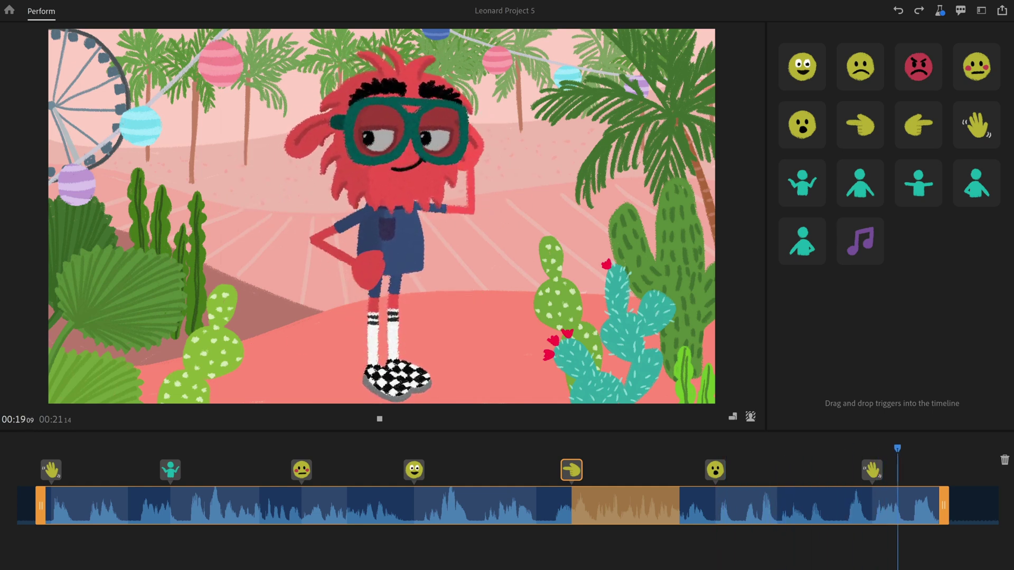
{"action": "key", "text": "space"}
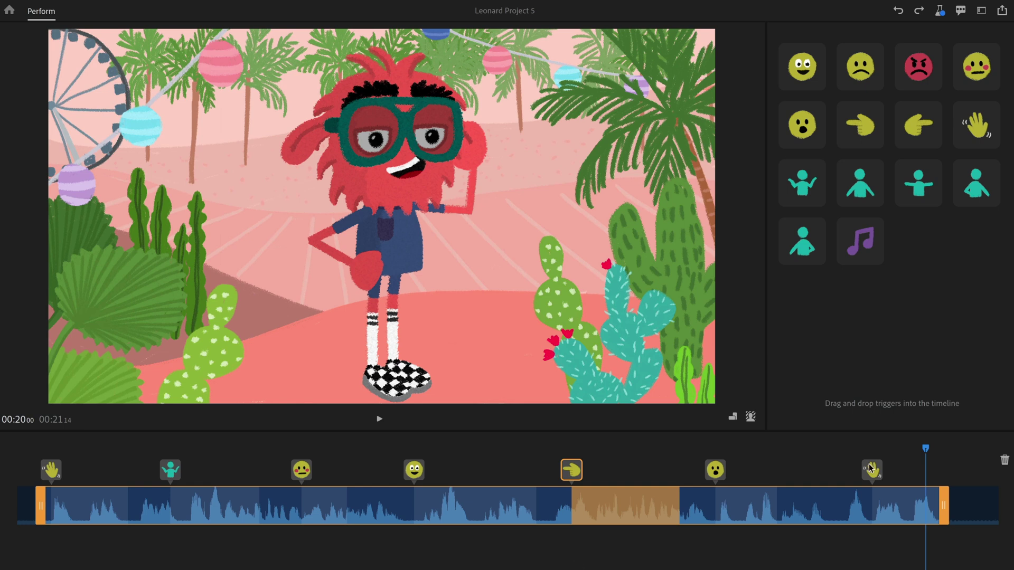
{"action": "left_click_drag", "start_coordinate": [925, 450], "coordinate": [391, 458]}
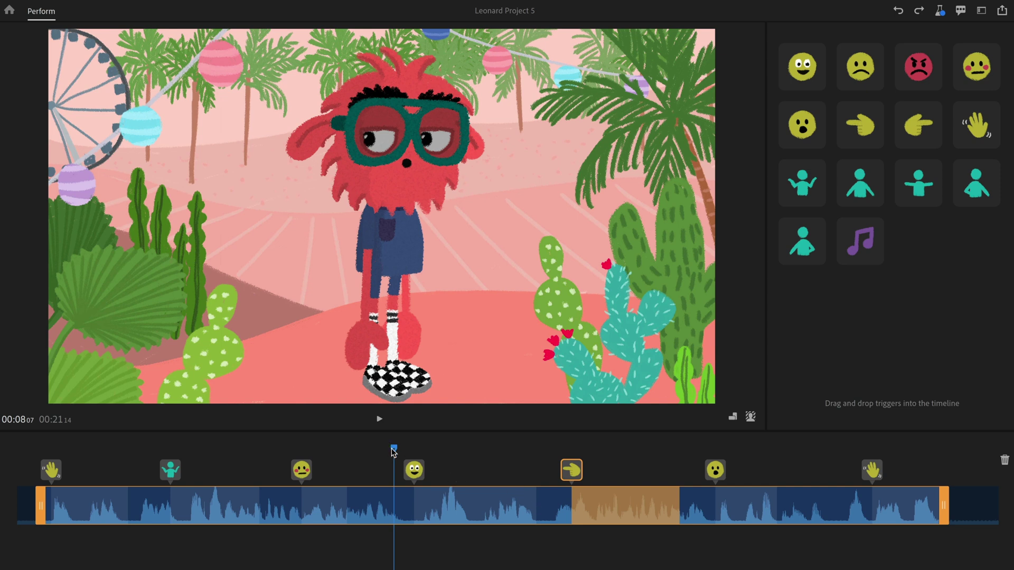
{"action": "left_click_drag", "start_coordinate": [394, 449], "coordinate": [796, 466]}
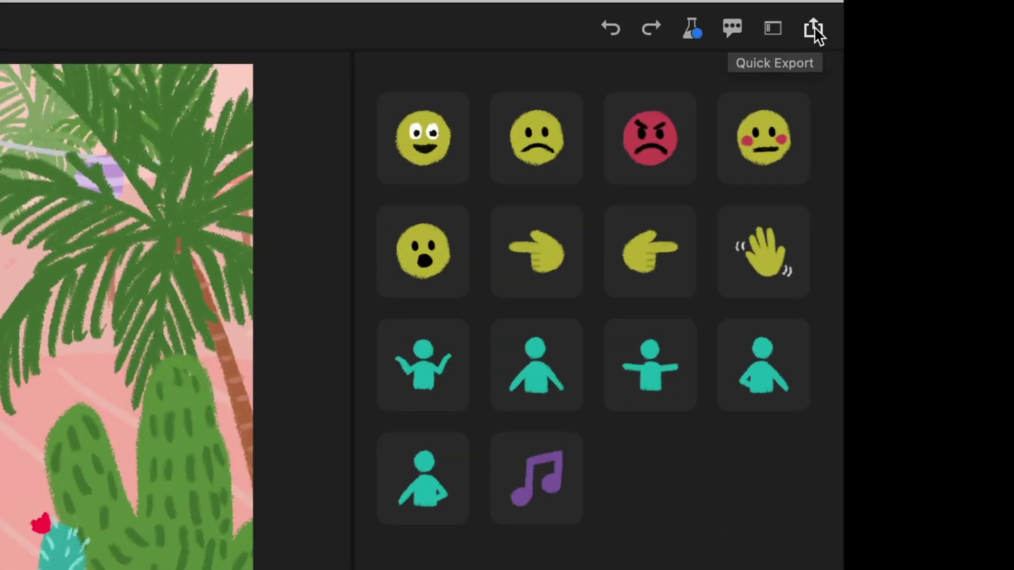
Set Quick Export to the High Quality (larger file) preset for Scene - Leonard.mp4.
{"action": "left_click", "coordinate": [814, 29]}
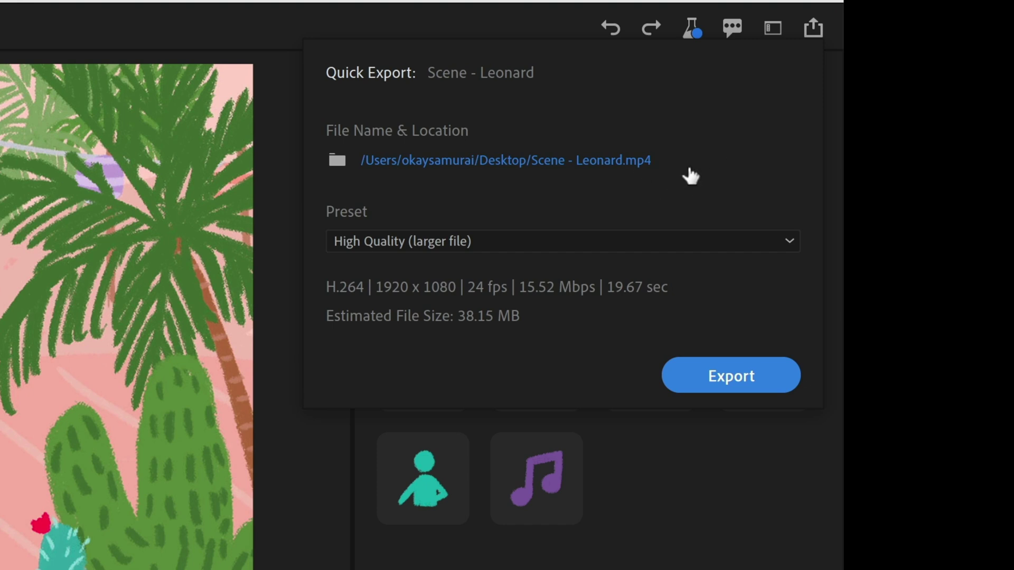
{"action": "left_click", "coordinate": [662, 242]}
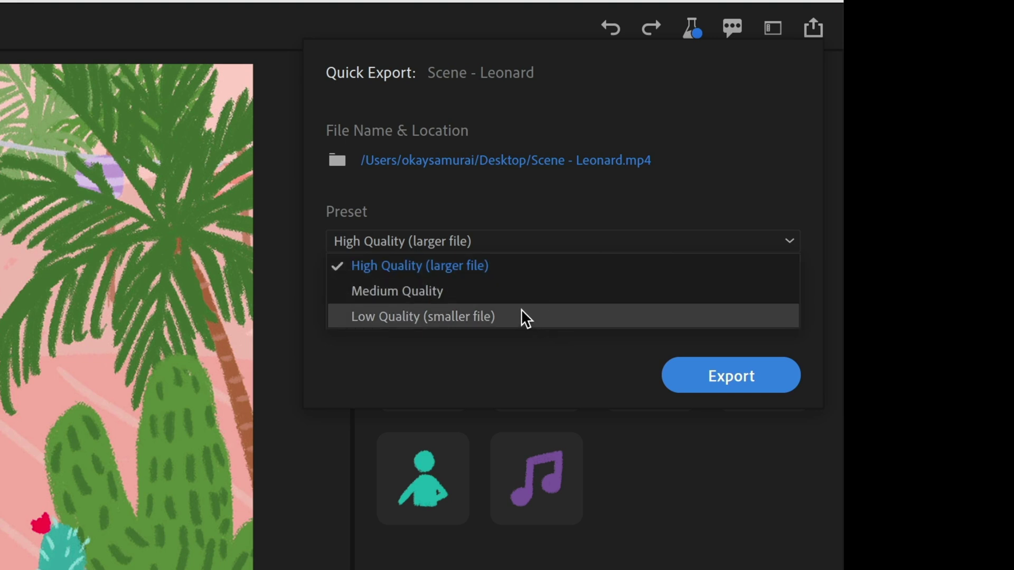
{"action": "left_click", "coordinate": [583, 200]}
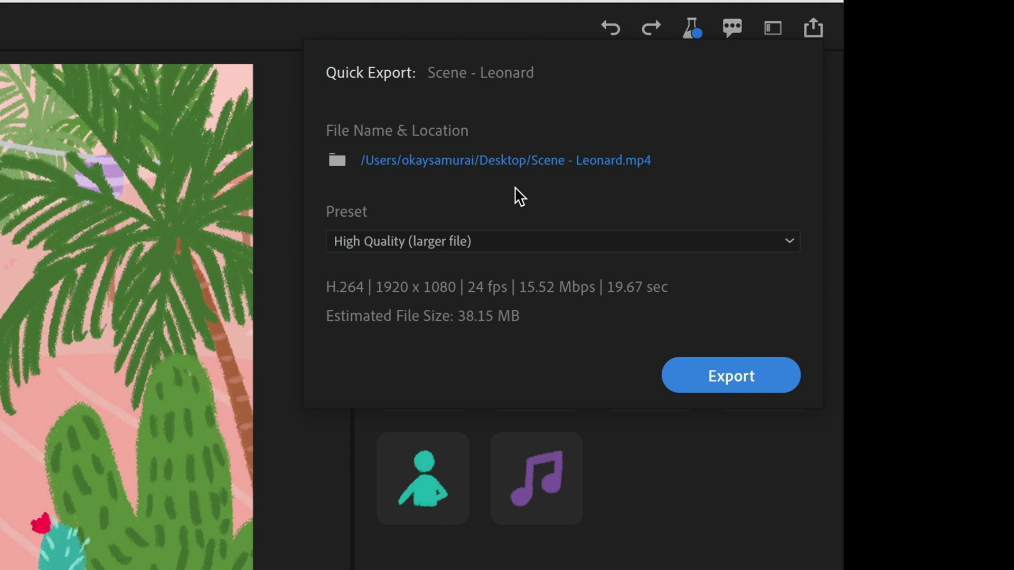
Export Scene - Leonard.mp4 to the Desktop and close the Finder window.
{"action": "left_click", "coordinate": [766, 380]}
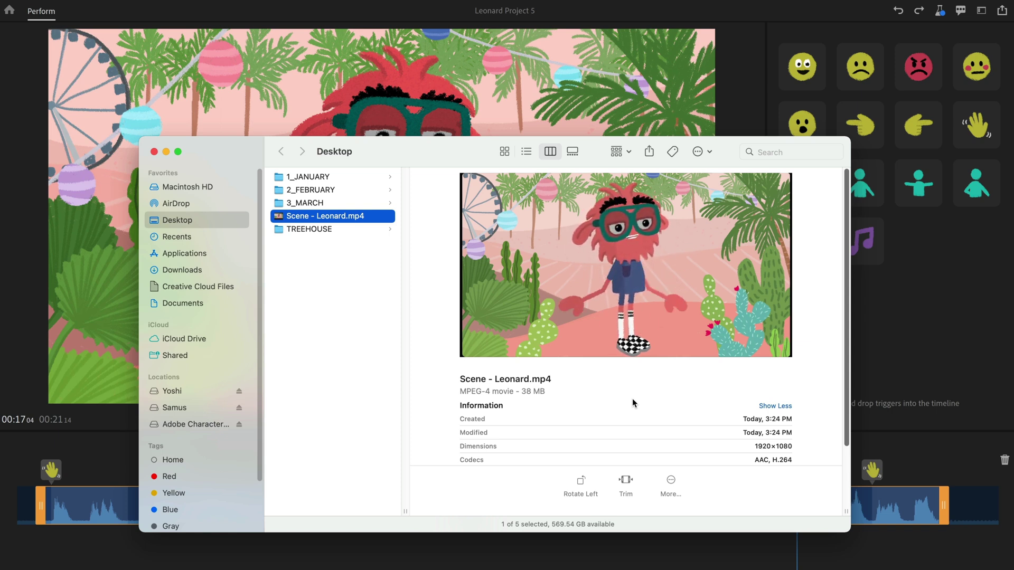
{"action": "left_click", "coordinate": [753, 15]}
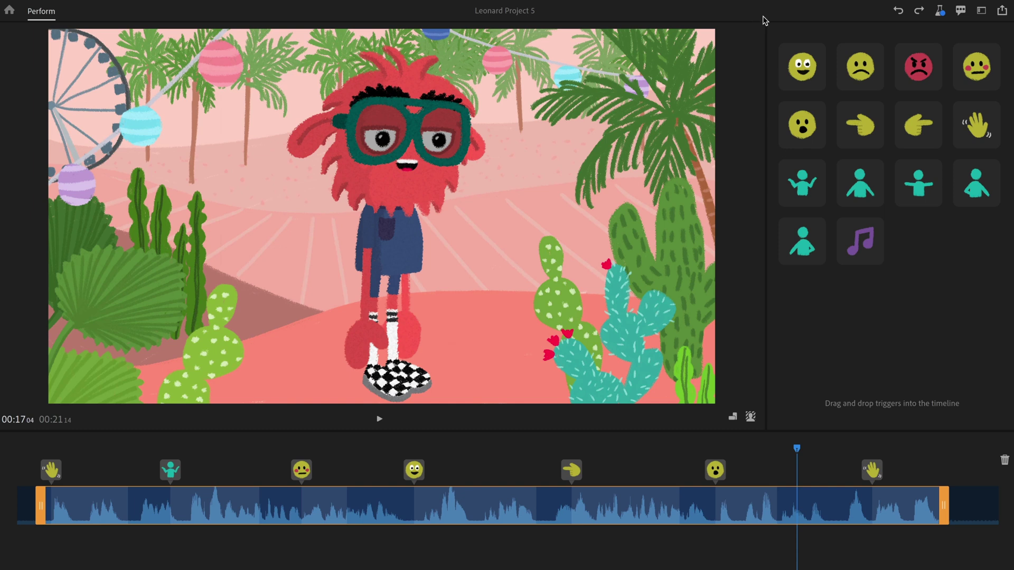
Switch Character Animator from Starter to Pro mode.
{"action": "left_click", "coordinate": [982, 13]}
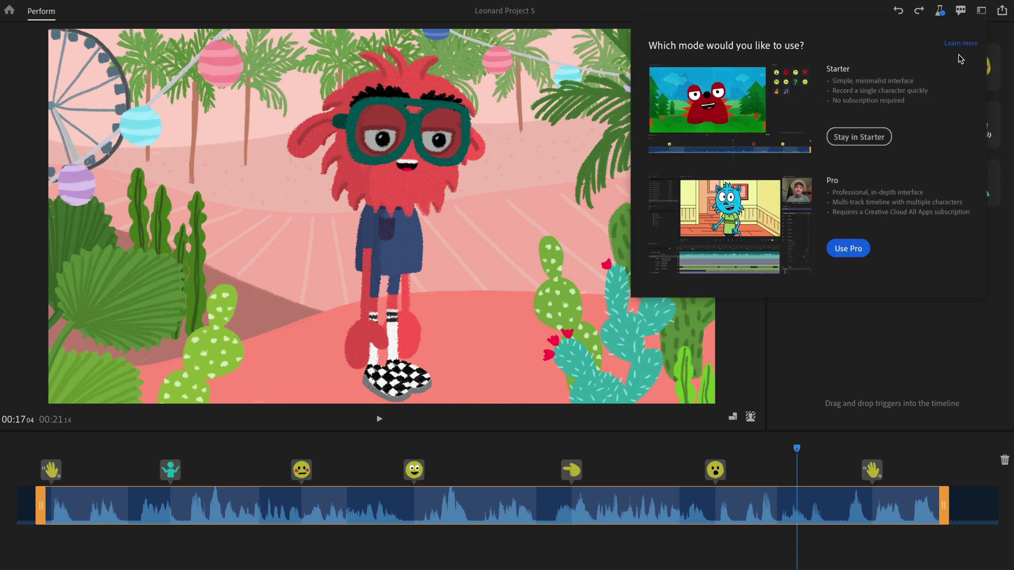
{"action": "left_click", "coordinate": [857, 253]}
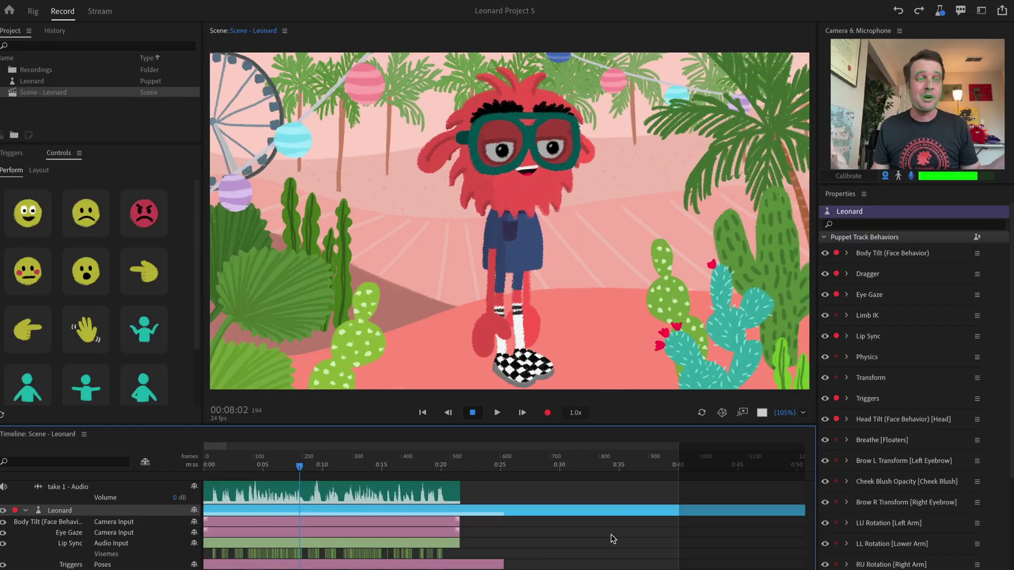